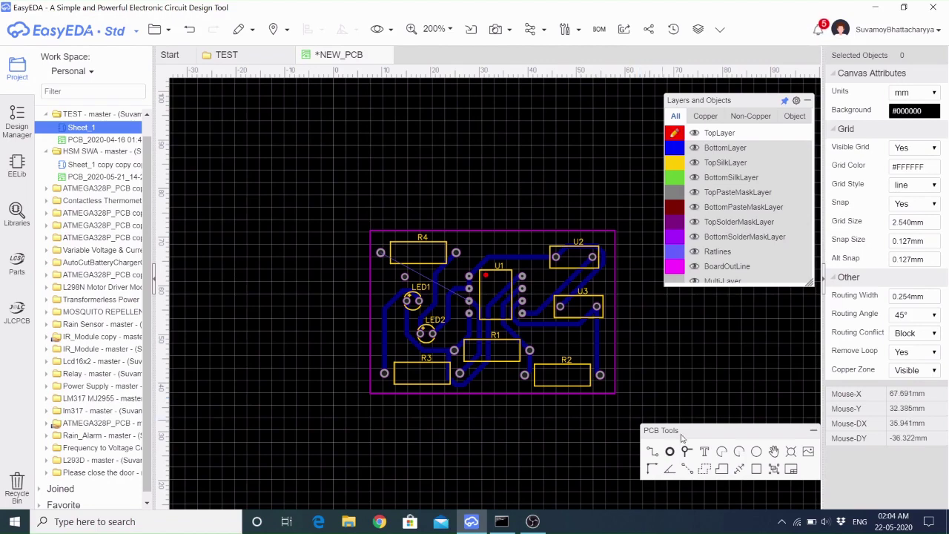
Delete the loose pad between R4 and LED1.
click(404, 278)
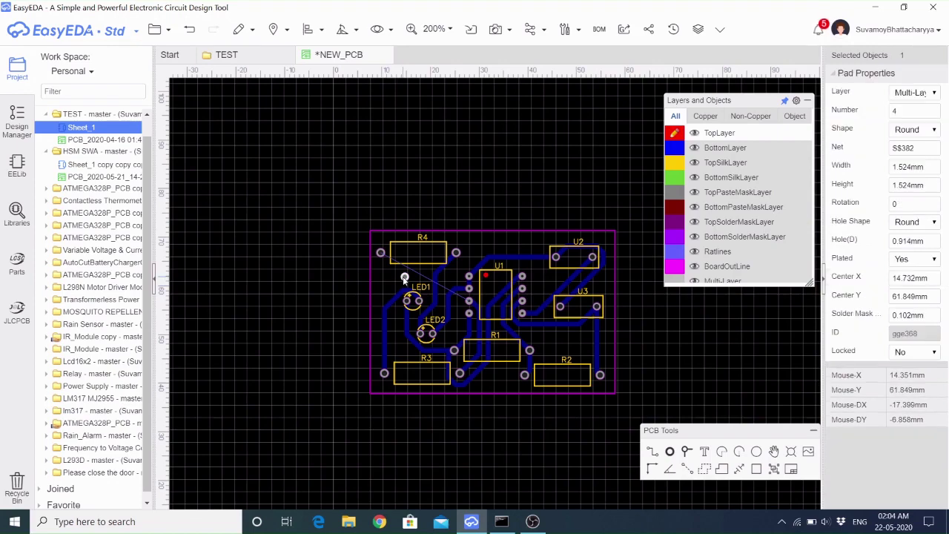
key(Delete)
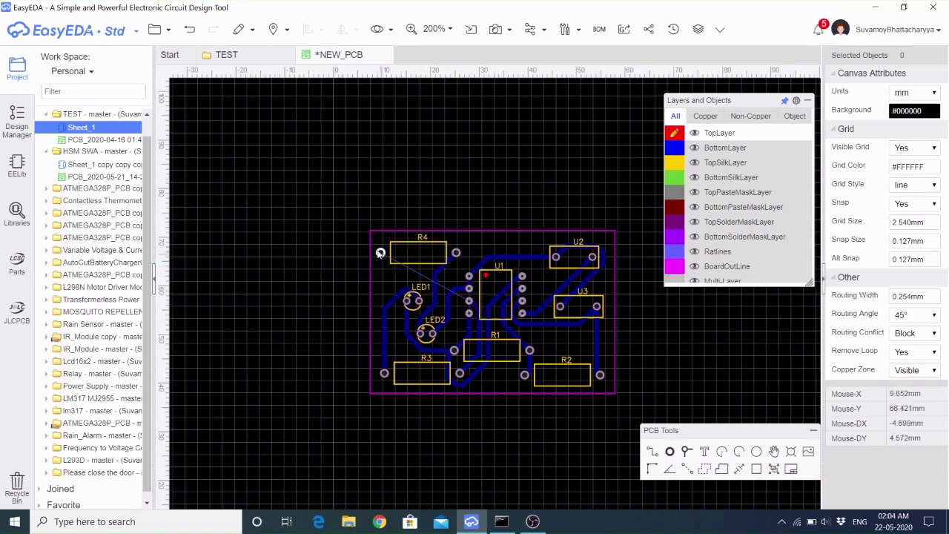
key(ctrl+z)
key(ctrl+z)
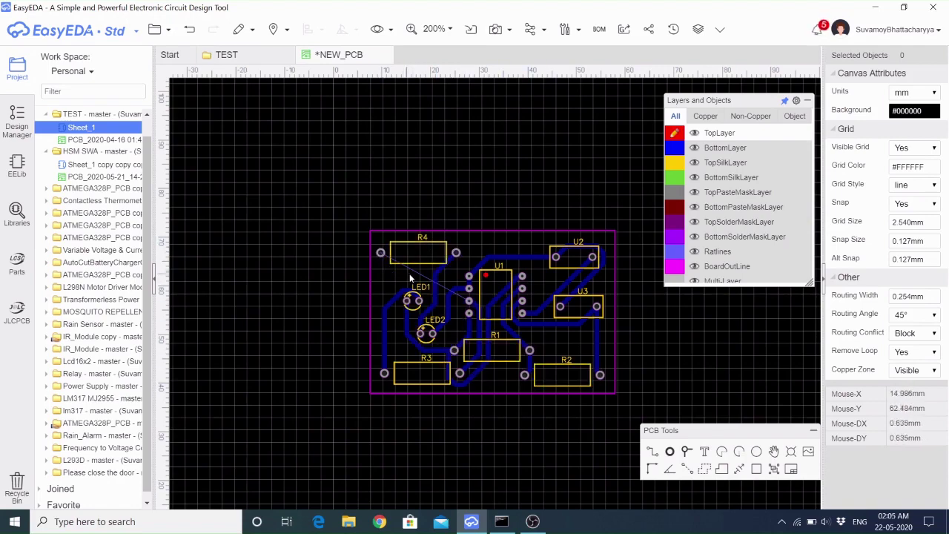
Place four loose pads: beside U1 pin 3, beside U1 pin 1, just left of that second pad, and below R4's left end.
click(676, 465)
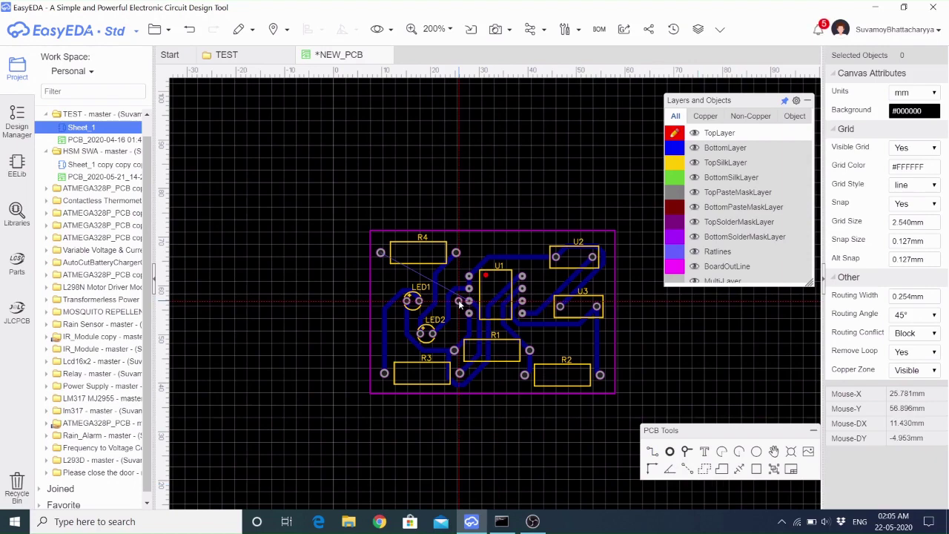
click(459, 304)
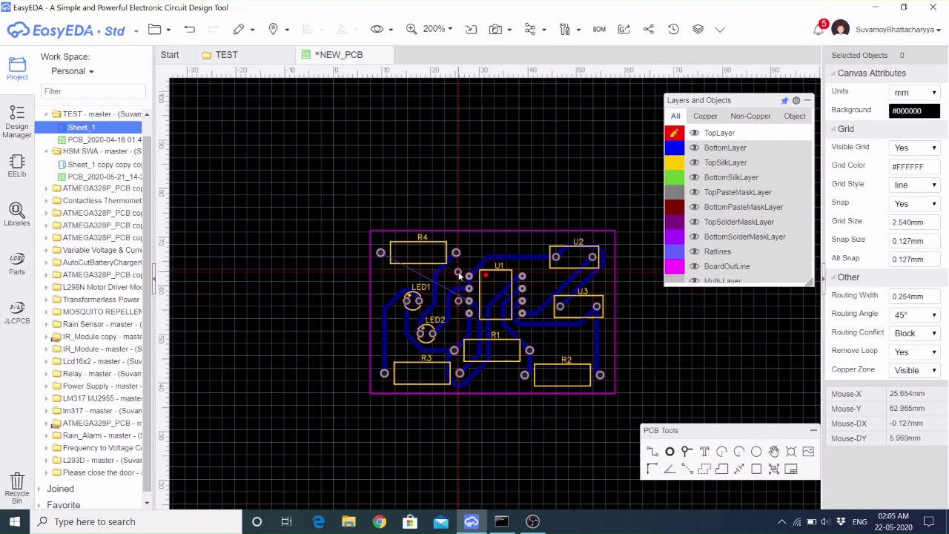
click(460, 276)
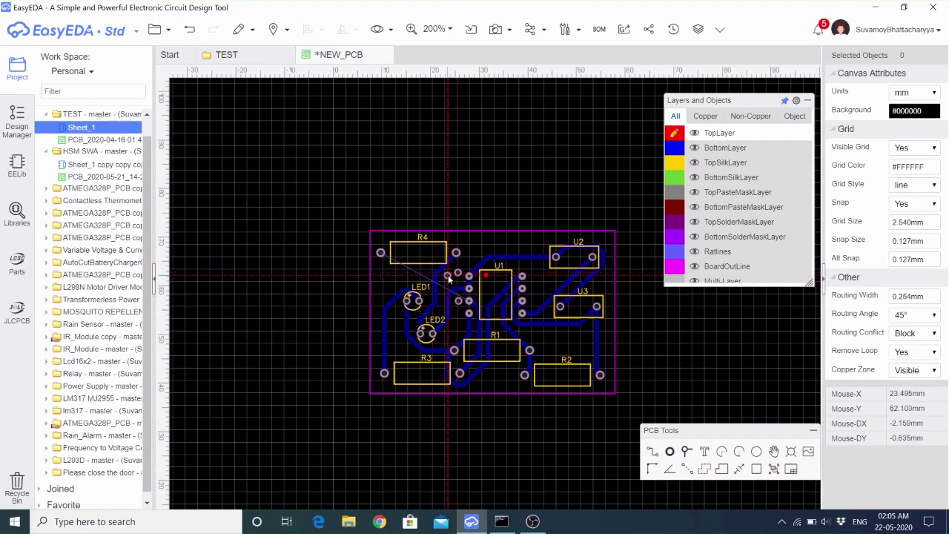
click(458, 322)
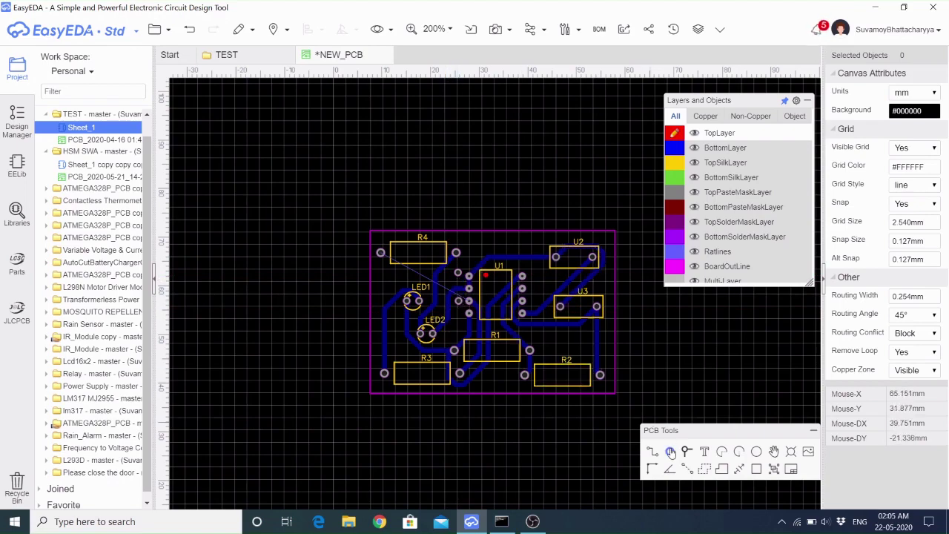
click(447, 279)
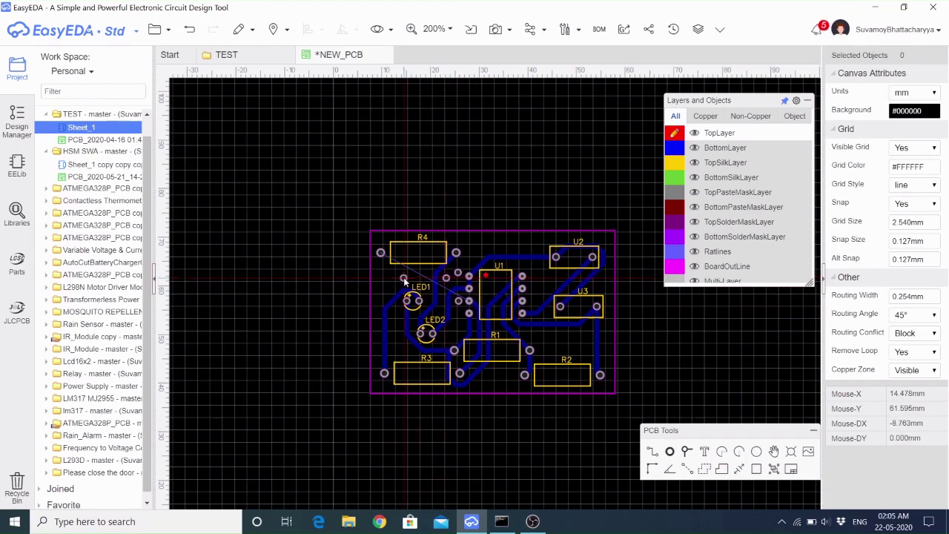
click(405, 280)
right_click(666, 338)
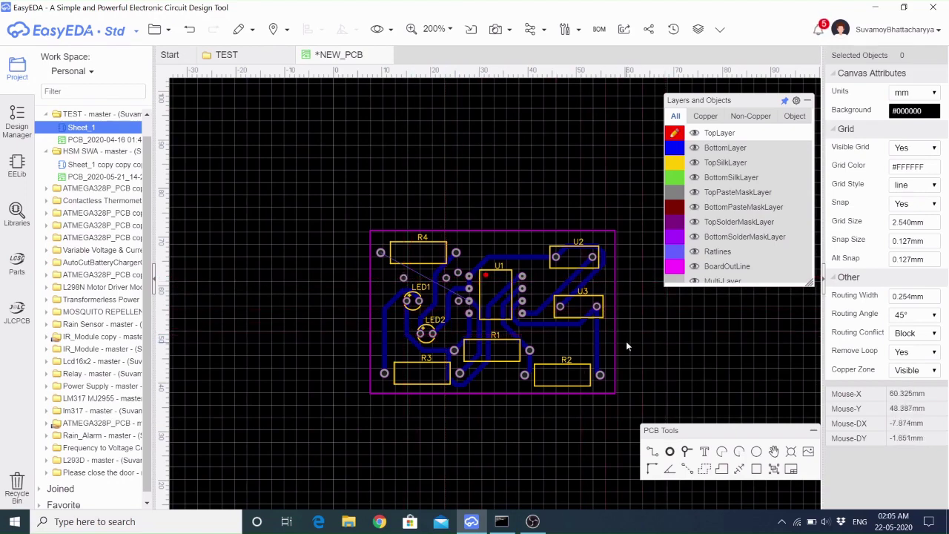
Try to route a BottomLayer track from U1 pin 3 to the adjacent loose pad.
click(651, 452)
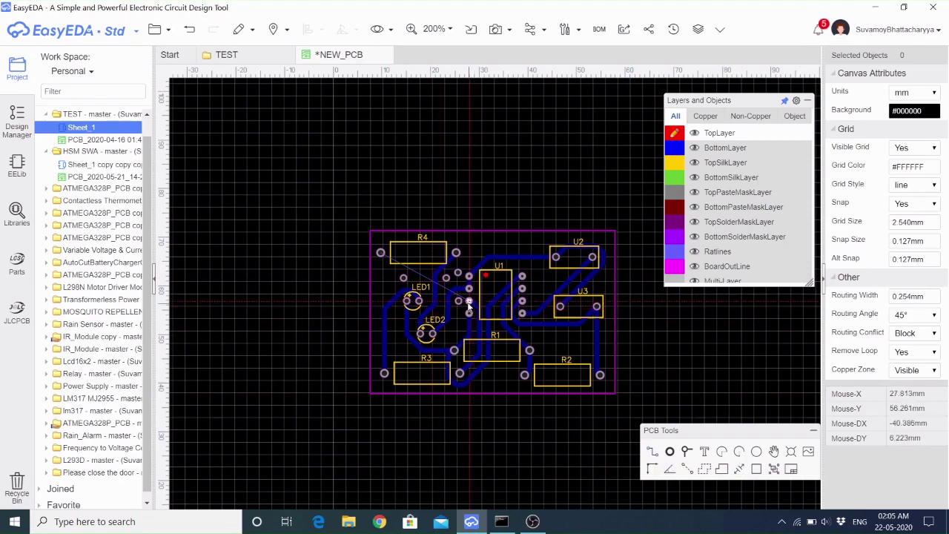
click(674, 150)
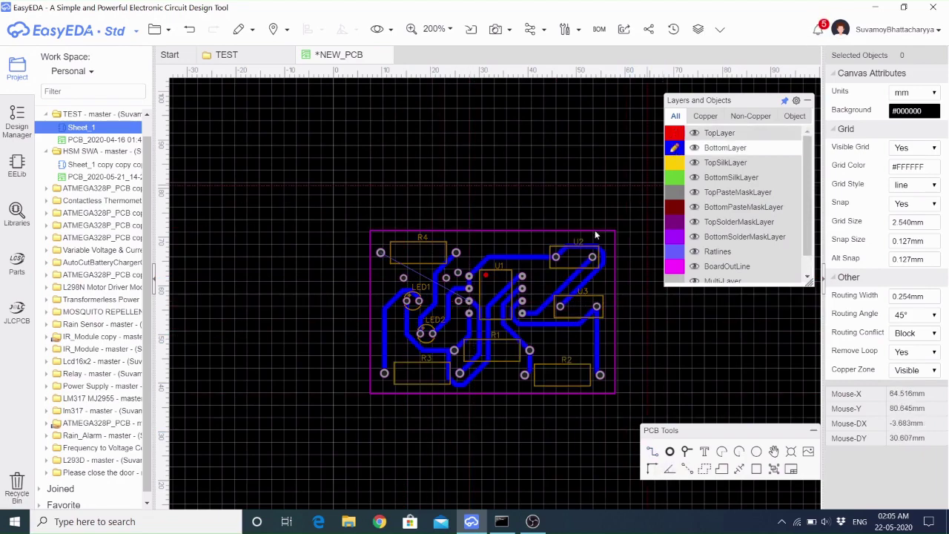
scroll(459, 319, up, 2)
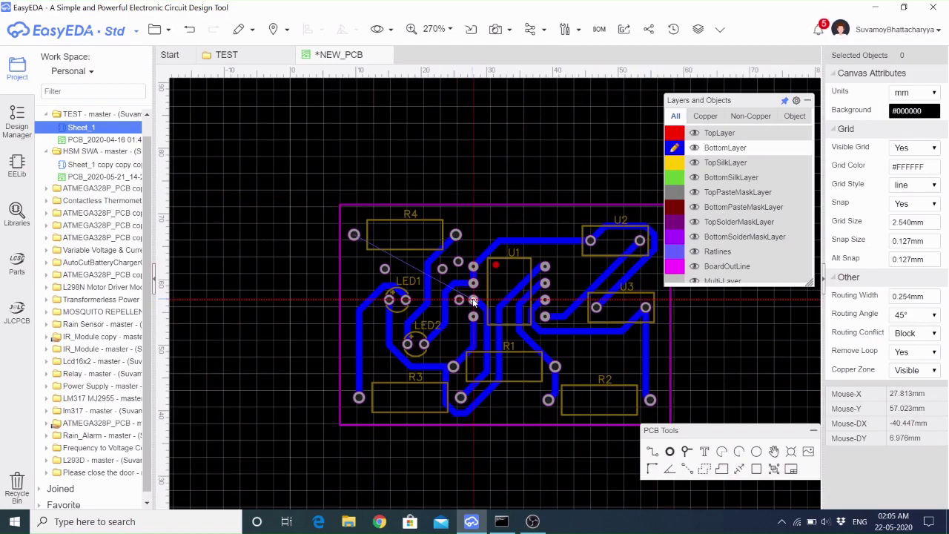
click(473, 300)
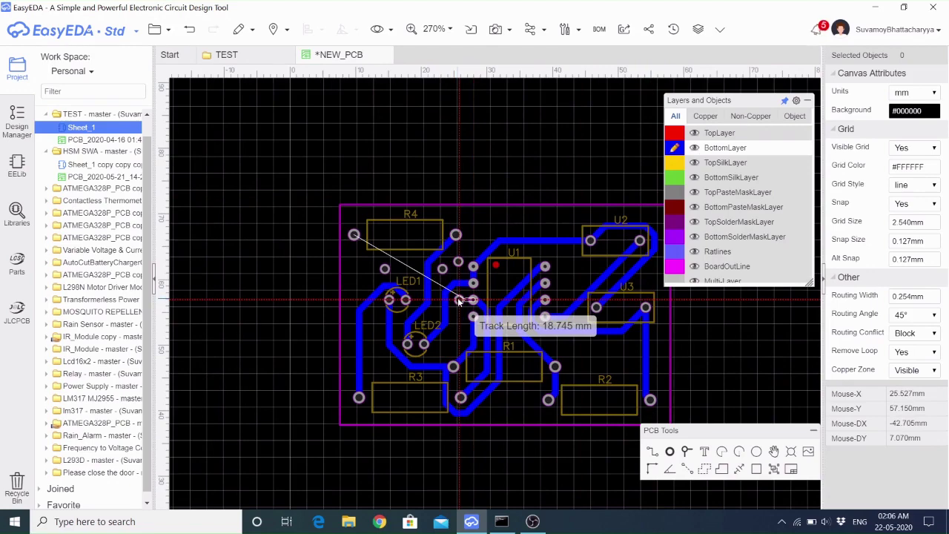
key(Escape)
Delete the short track stub between U1 pin 3 and the adjacent loose pad.
scroll(463, 311, up, 4)
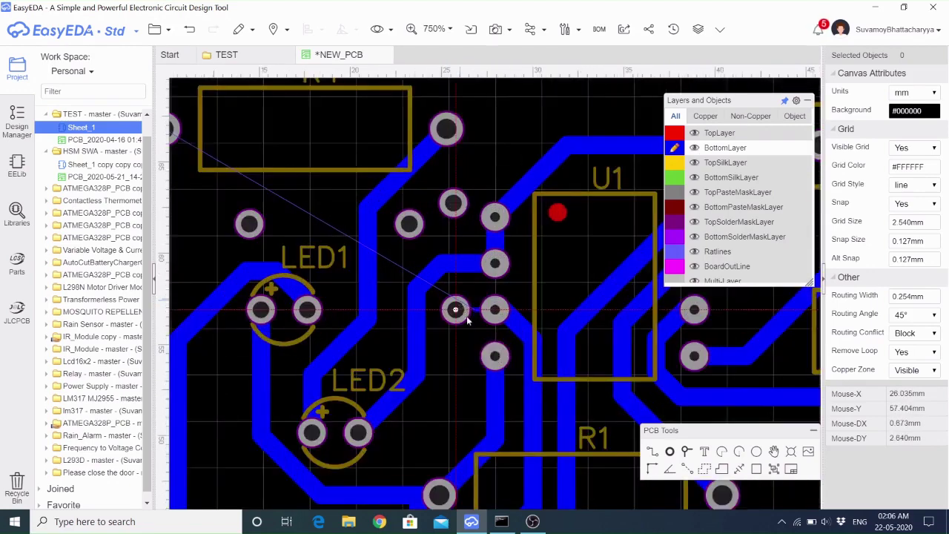
scroll(467, 319, up, 1)
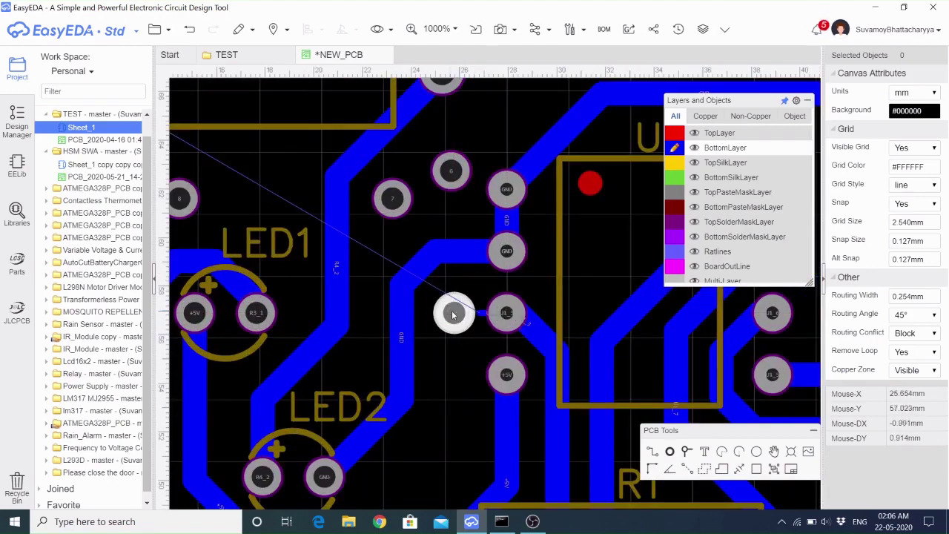
click(480, 319)
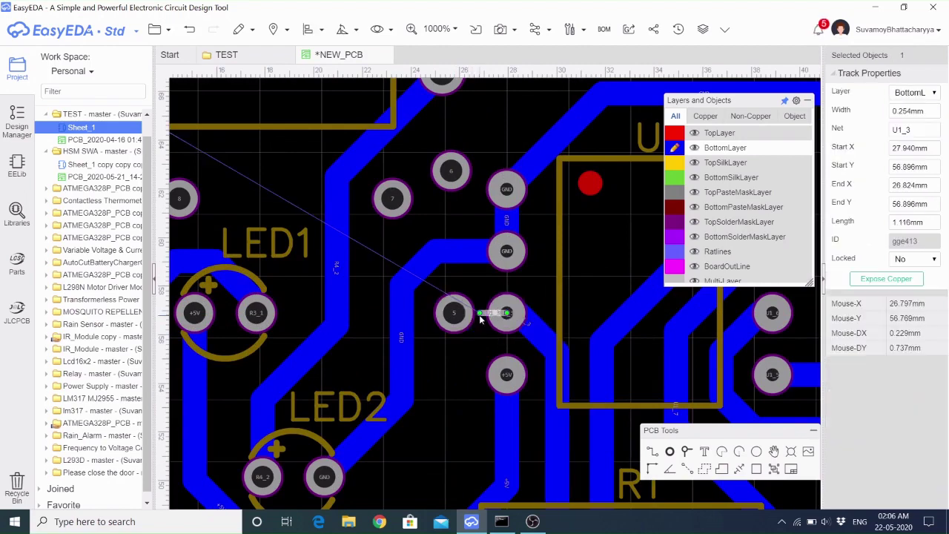
click(477, 321)
Connect U1 pin 3 to the adjacent loose pad 5 with the Connect Pad to Pad tool.
click(455, 324)
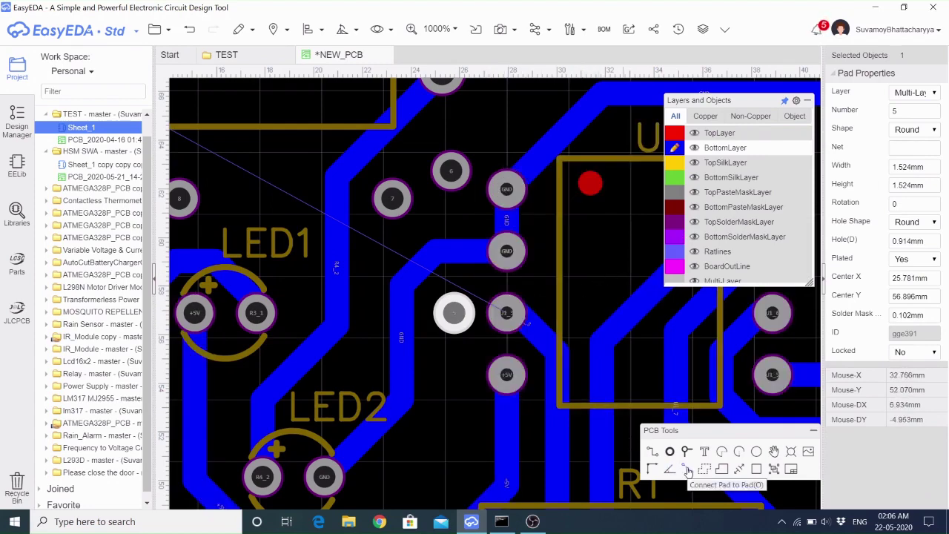
click(685, 253)
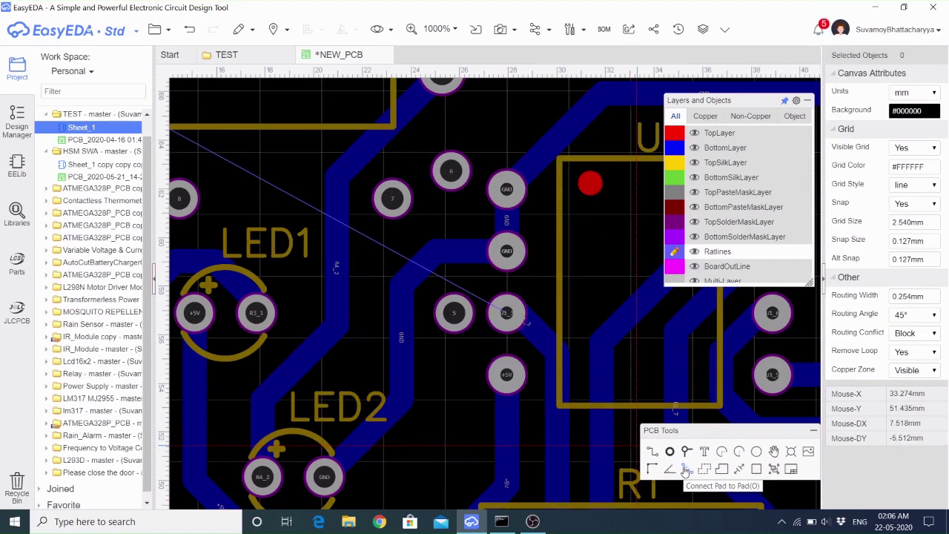
click(684, 470)
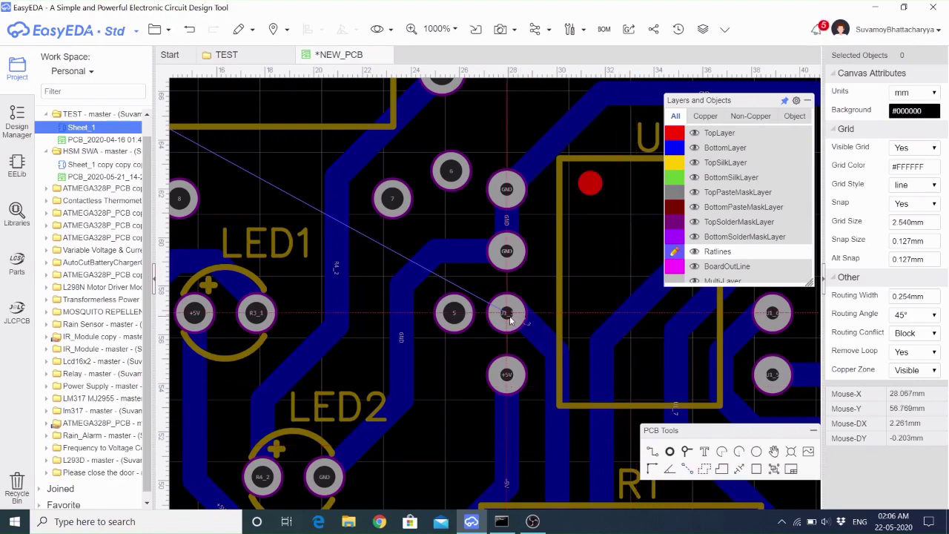
click(507, 315)
click(454, 313)
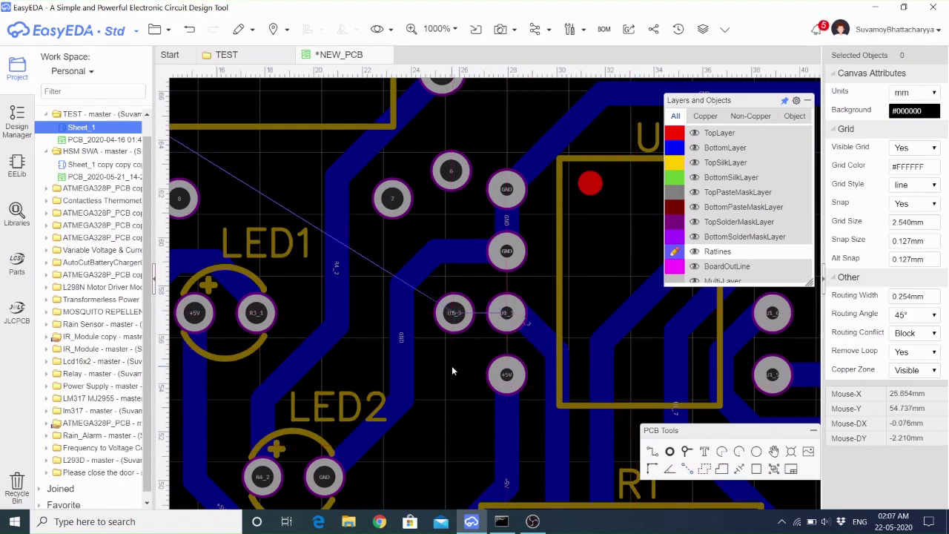
Check the schematic, then connect pad 7 to pad 6 and R4's left pad to pad 8 with pad-to-pad ratlines.
click(453, 315)
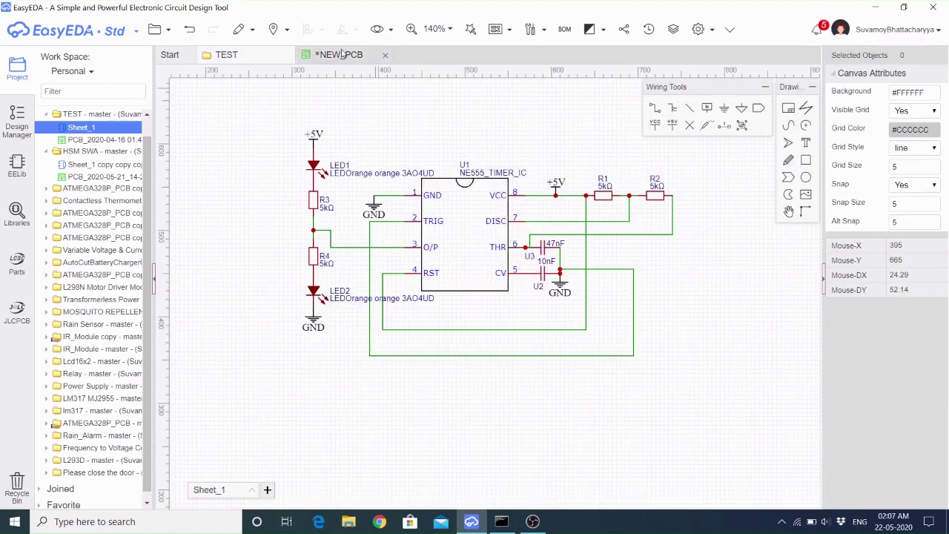
click(341, 55)
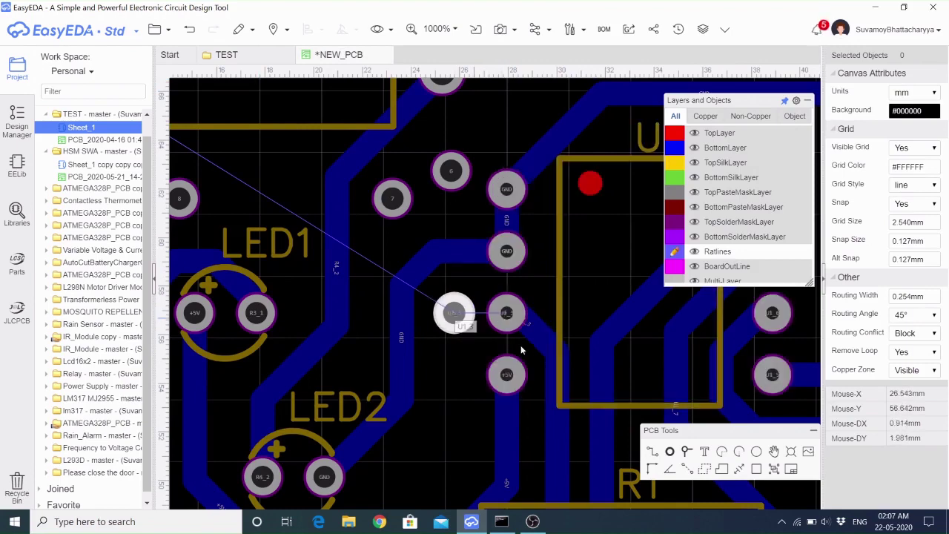
scroll(552, 349, down, 1)
click(432, 235)
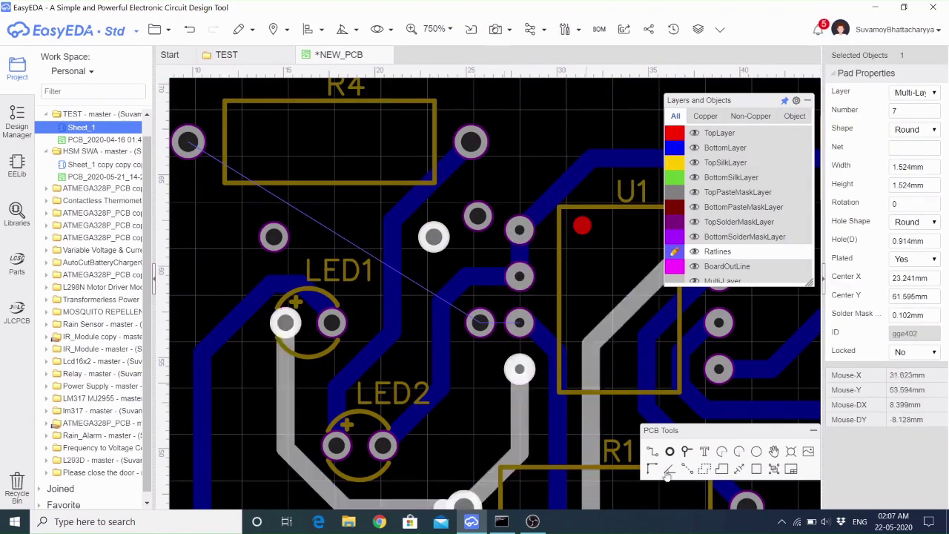
click(592, 408)
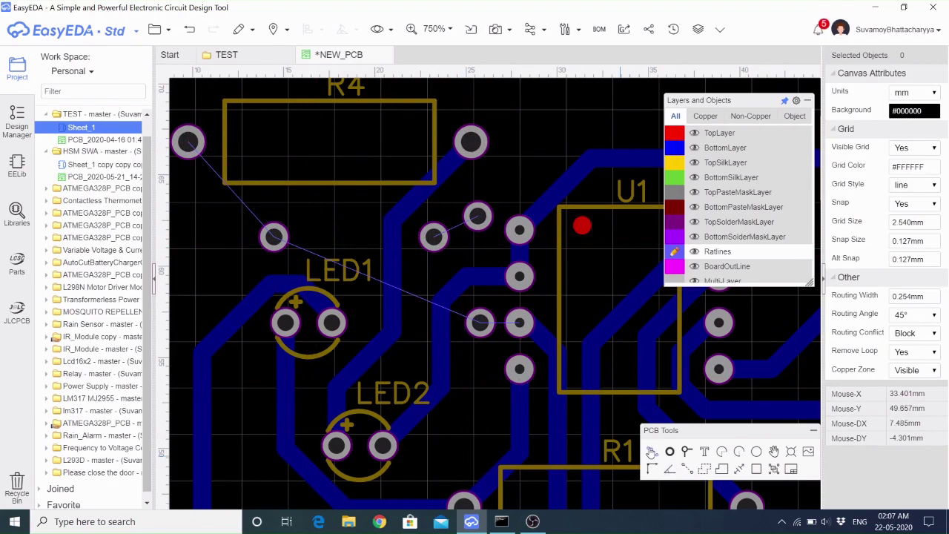
Route BottomLayer tracks from U1 pin 3 to pad 5, pad 7 to pad 6, and R4's left pad to pad 8.
click(675, 149)
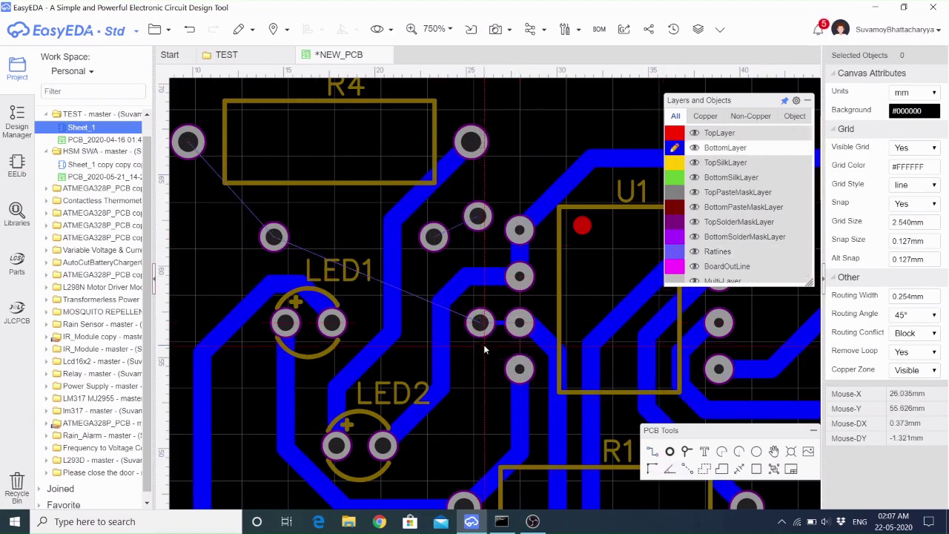
click(434, 237)
click(478, 216)
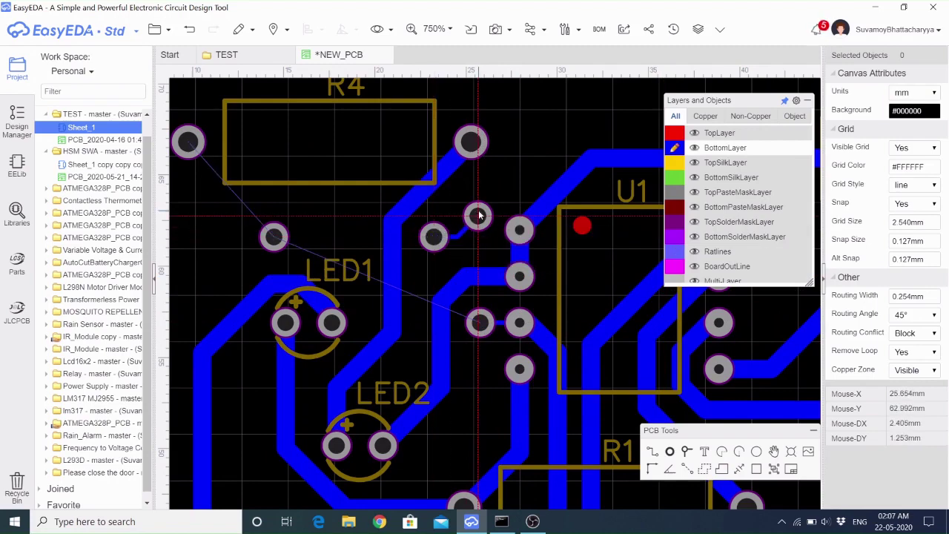
click(189, 142)
click(273, 237)
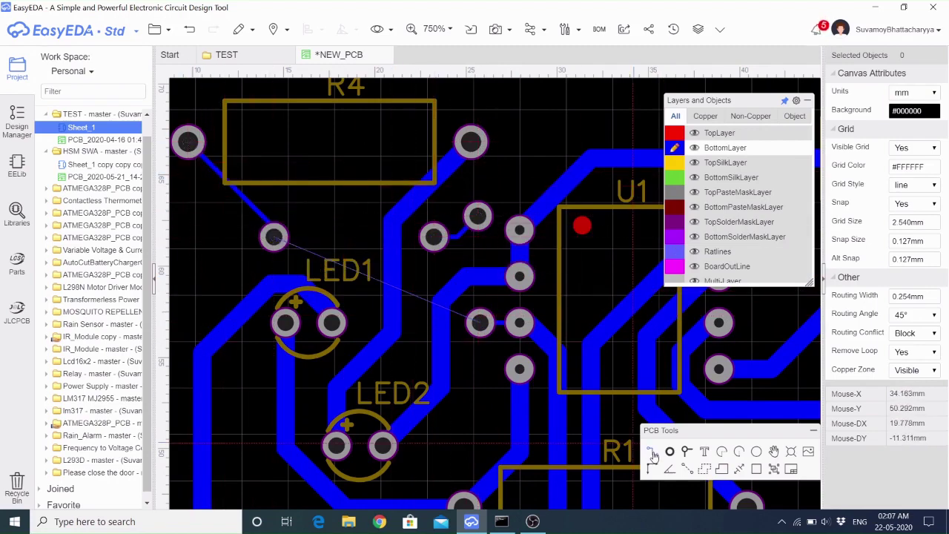
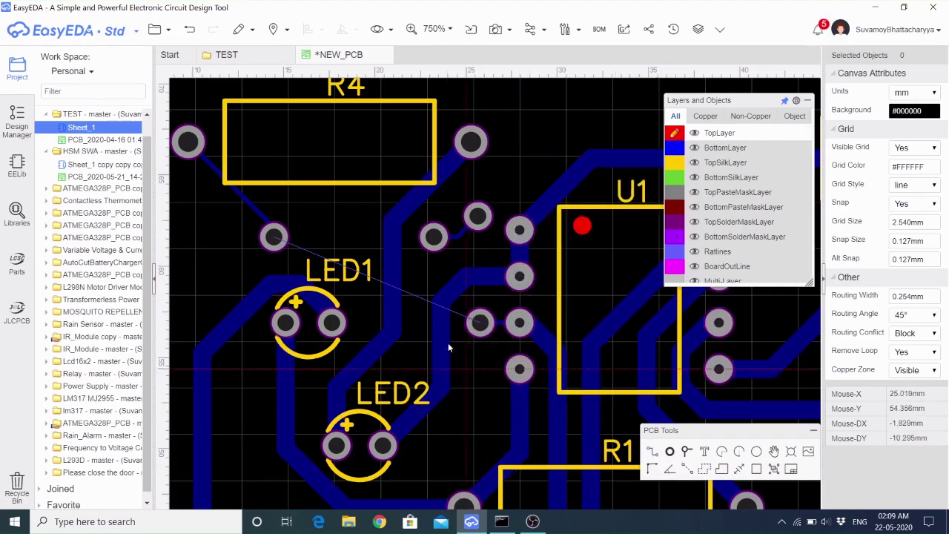
Try to route a TopLayer track from pad 5 up to pad 6.
click(479, 321)
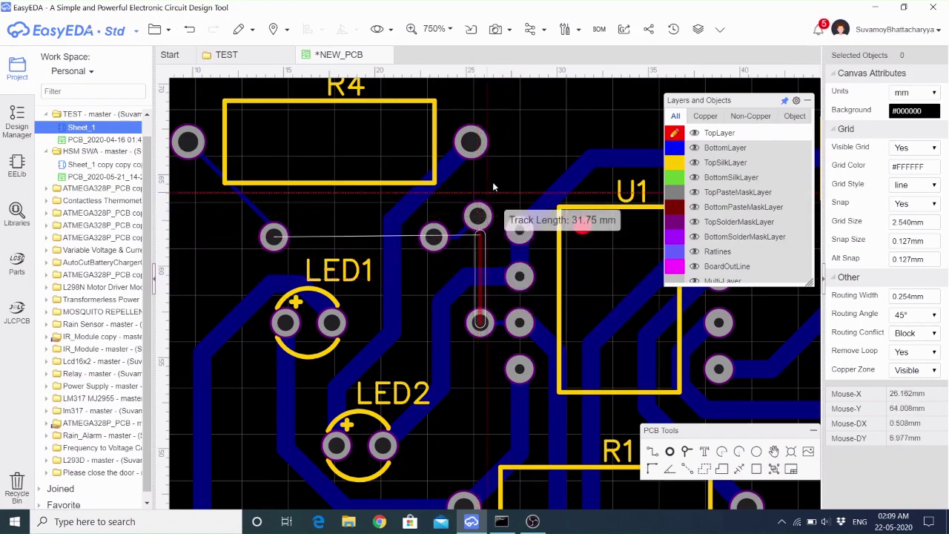
key(Escape)
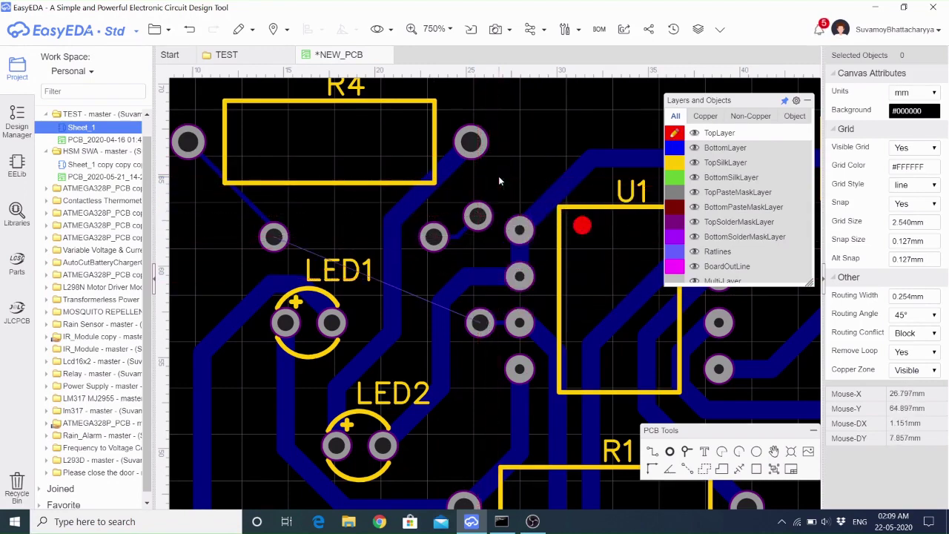
Copy the net name U1_3 from pad 5 and assign it to pad 6.
click(485, 332)
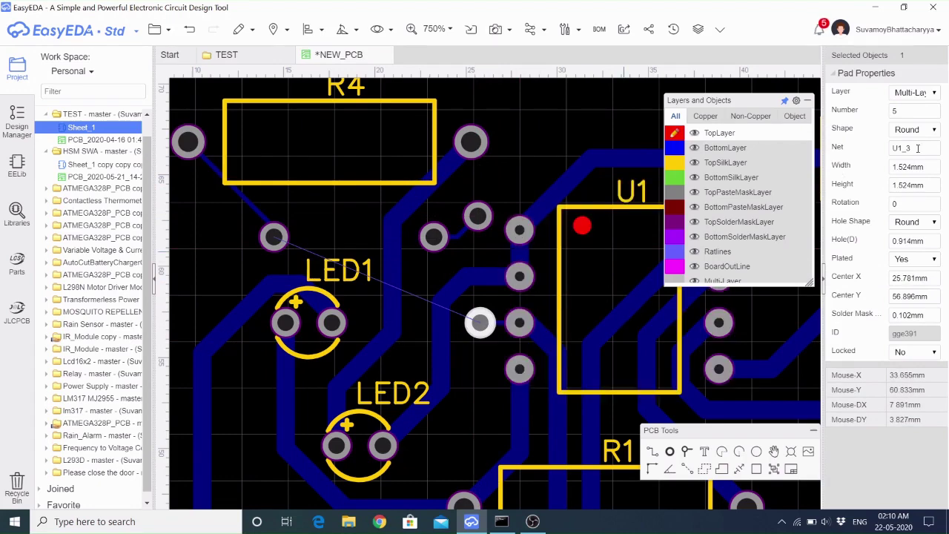
double_click(917, 148)
right_click(901, 148)
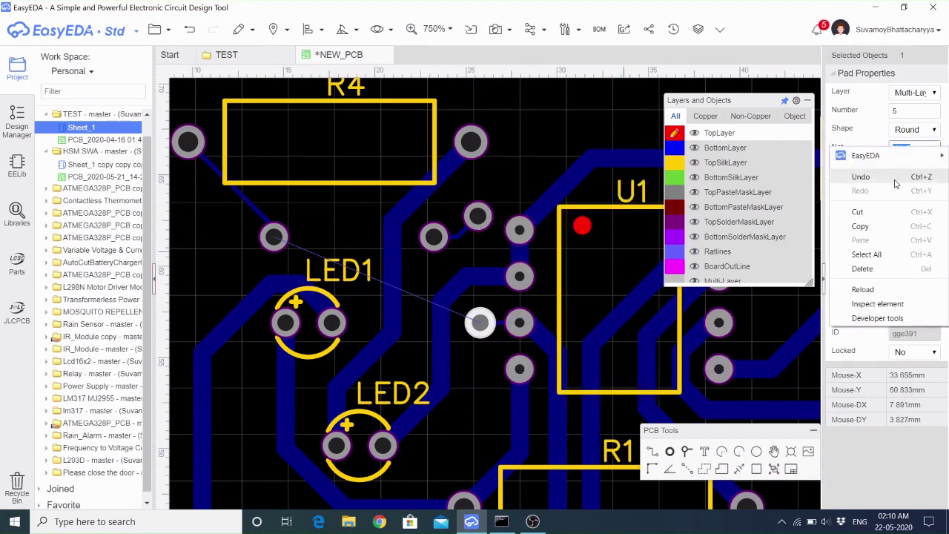
click(871, 224)
click(476, 217)
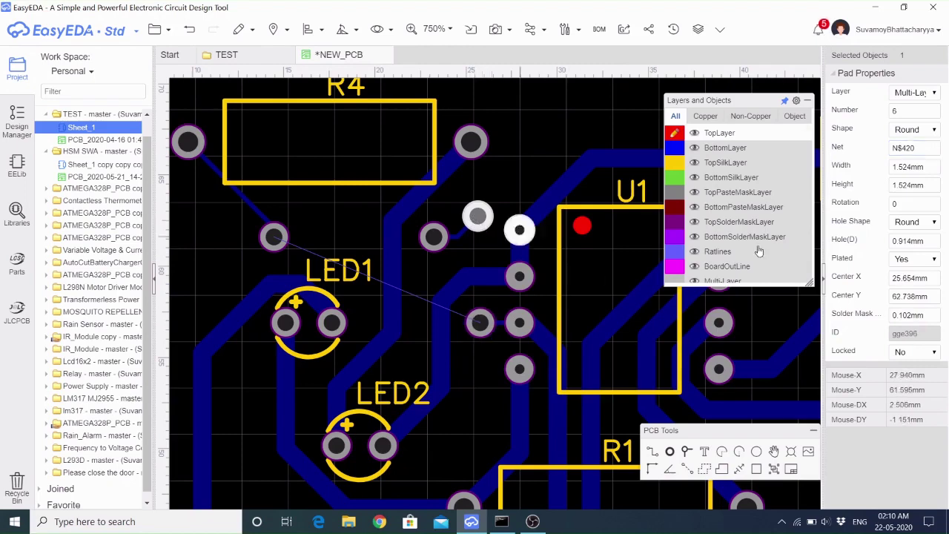
triple_click(916, 150)
right_click(916, 150)
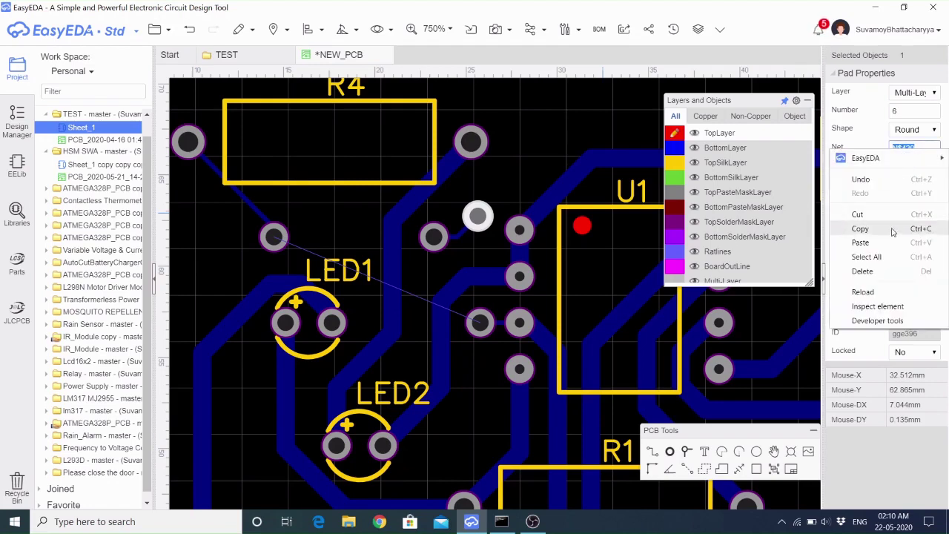
click(860, 243)
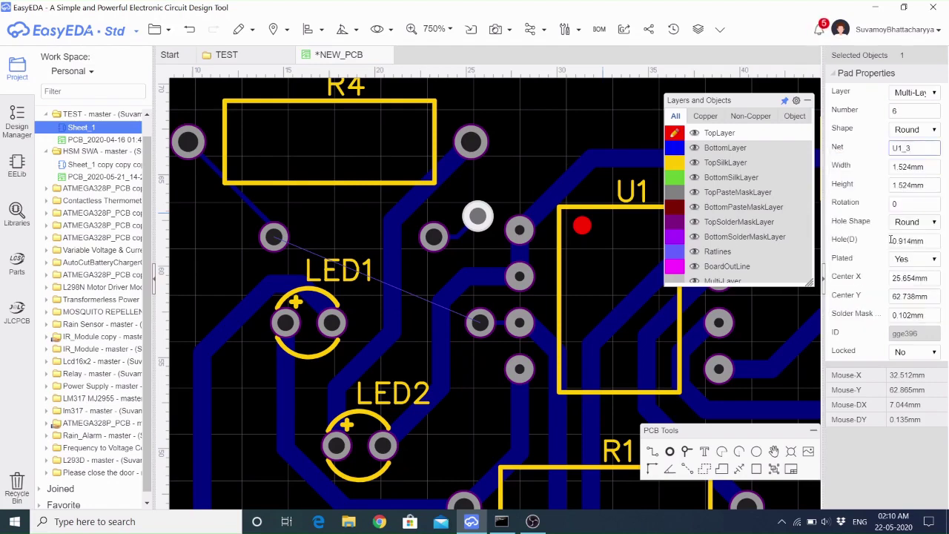
Apply the net U1_3 to pad 6 and route a TopLayer track between pad 5 and pad 6.
key(Return)
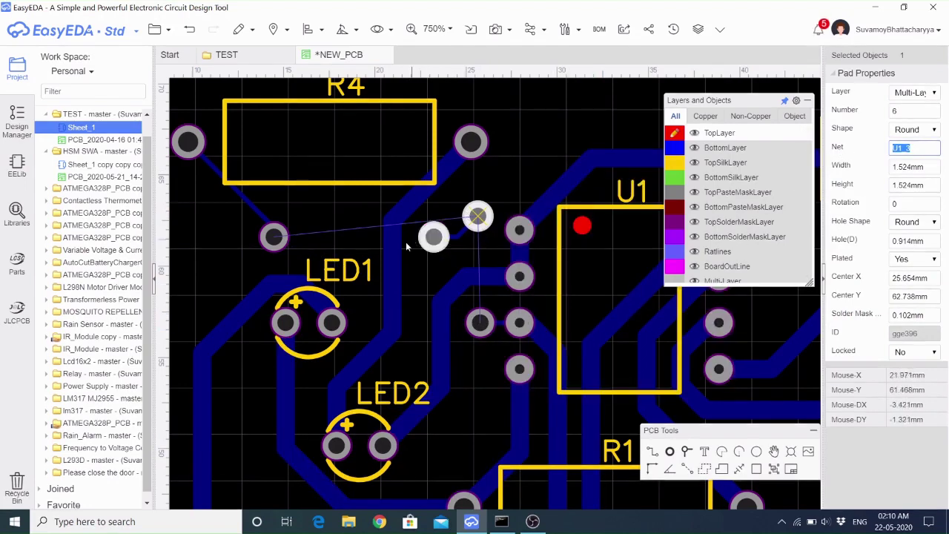
click(275, 239)
click(433, 236)
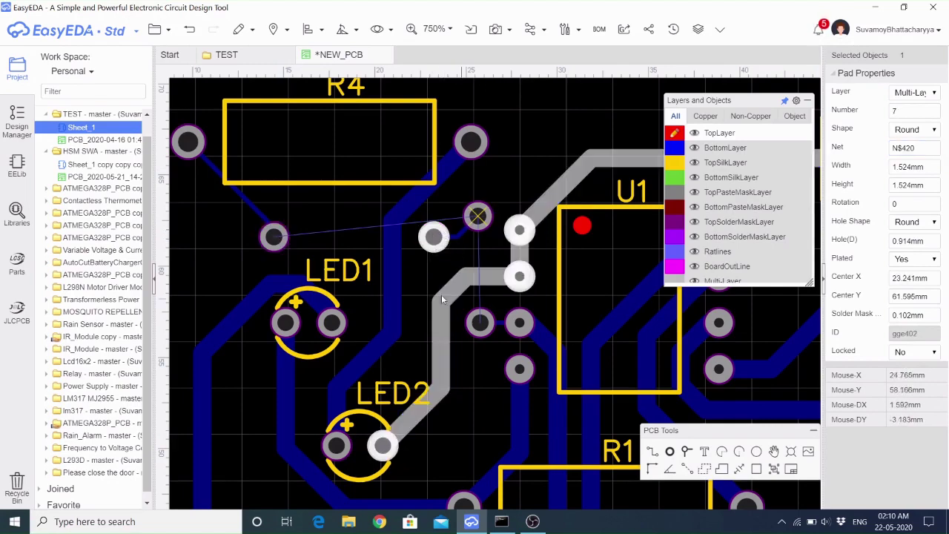
click(650, 451)
click(478, 215)
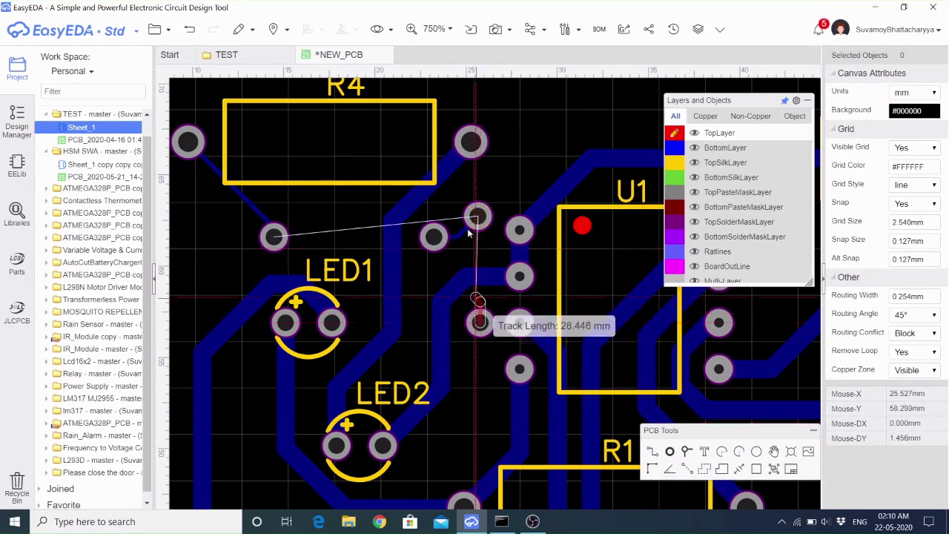
click(478, 271)
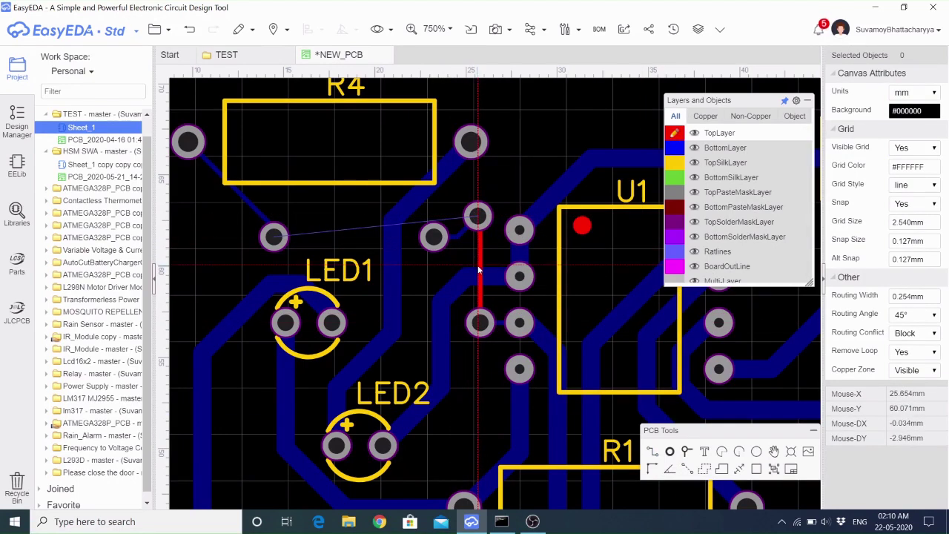
Check pad 8's net and assign the same net, U1_3, to pad 7.
click(433, 236)
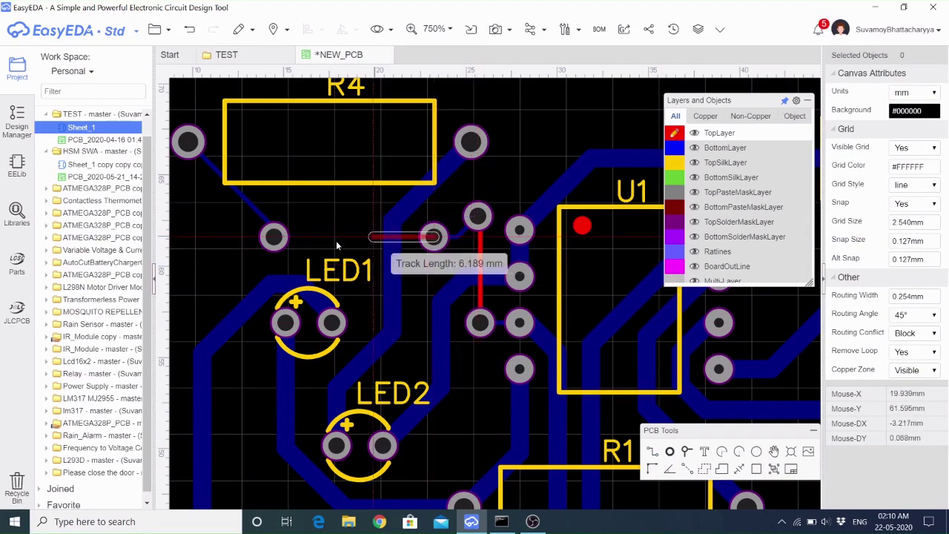
right_click(274, 237)
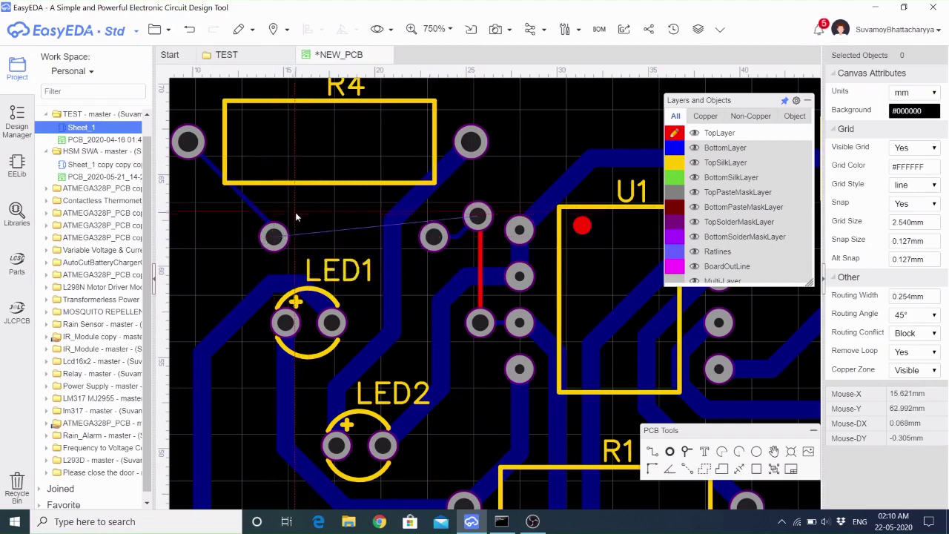
click(188, 143)
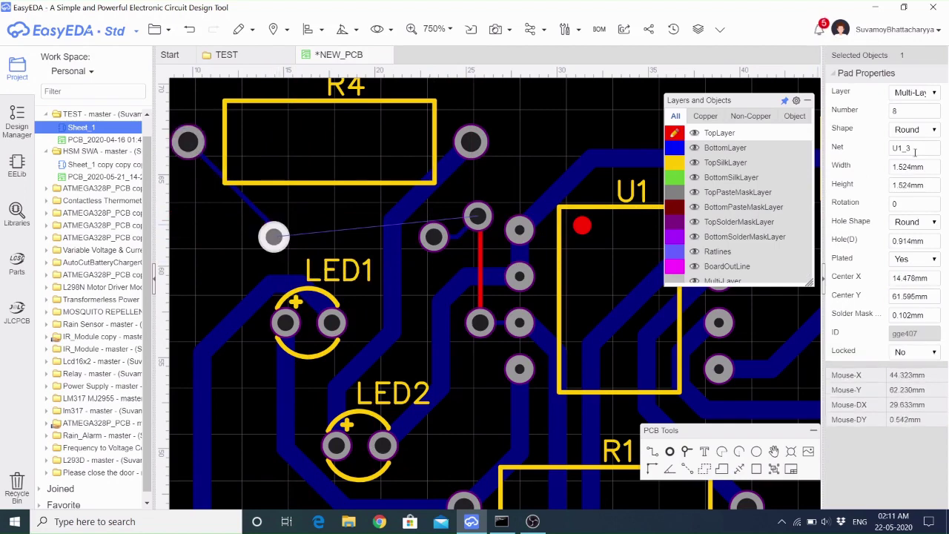
click(435, 239)
double_click(920, 151)
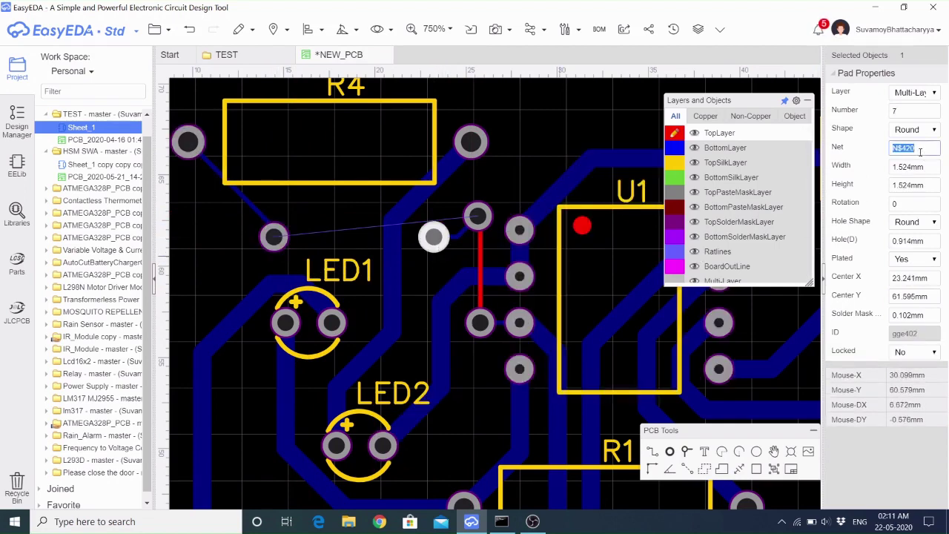
right_click(896, 149)
click(891, 238)
click(423, 274)
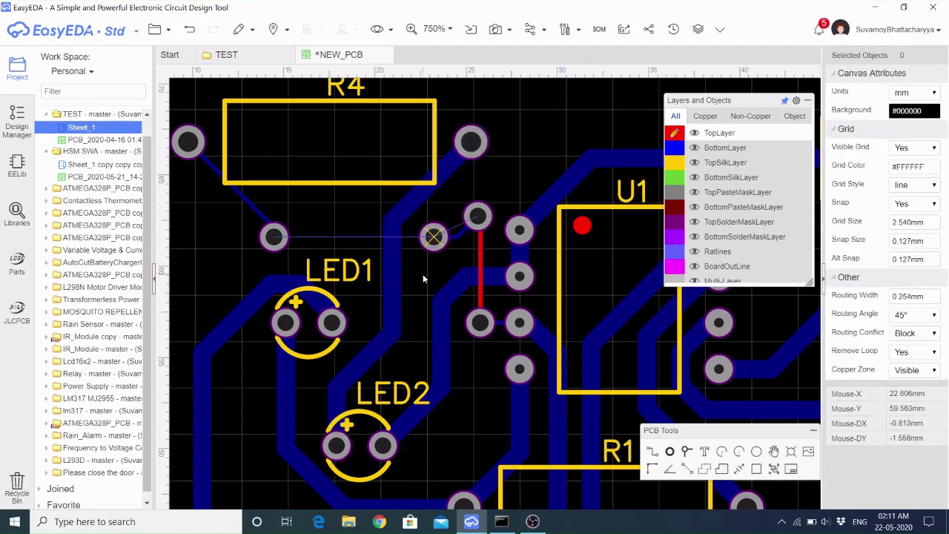
Route a straight TopLayer track from pad 7 to pad 8.
click(647, 452)
click(432, 237)
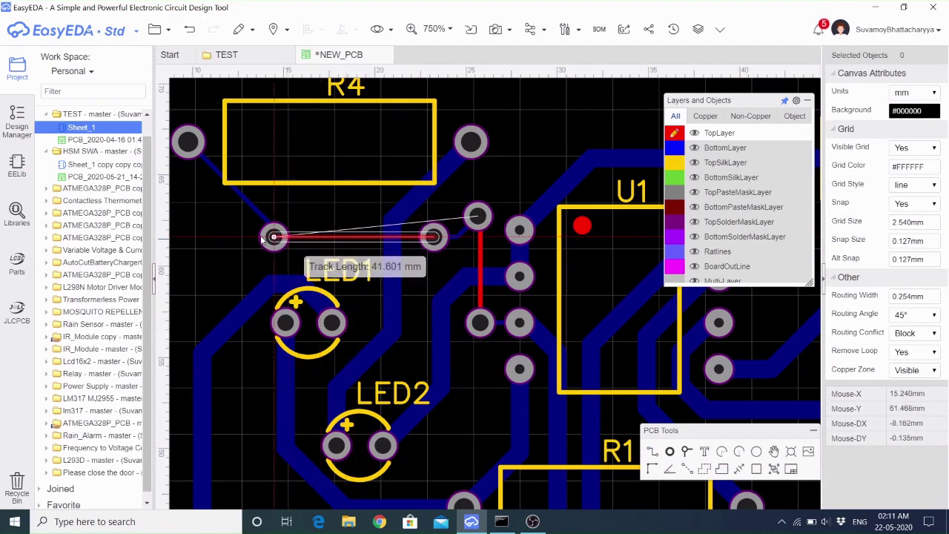
click(263, 238)
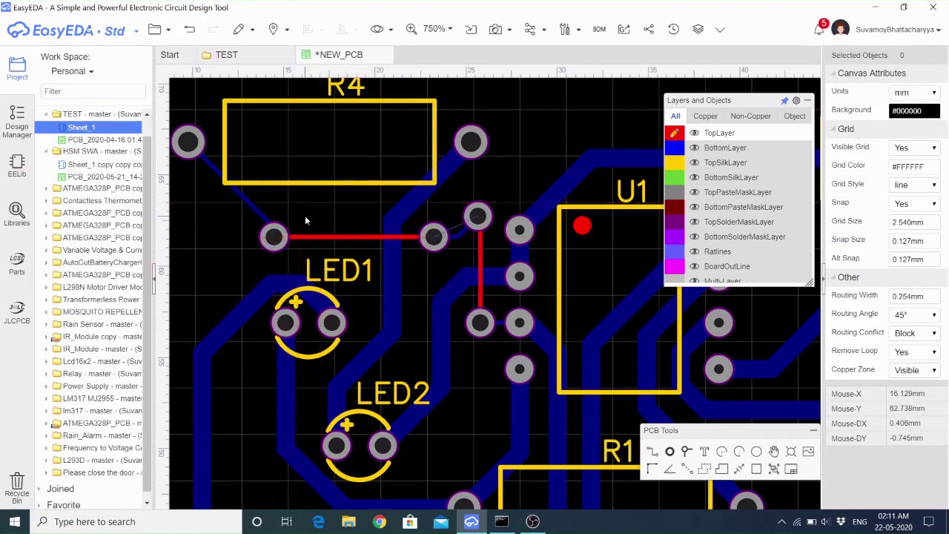
Change the layer of the horizontal track between pads 7 and 8 to TopSilkLayer.
click(363, 237)
click(345, 202)
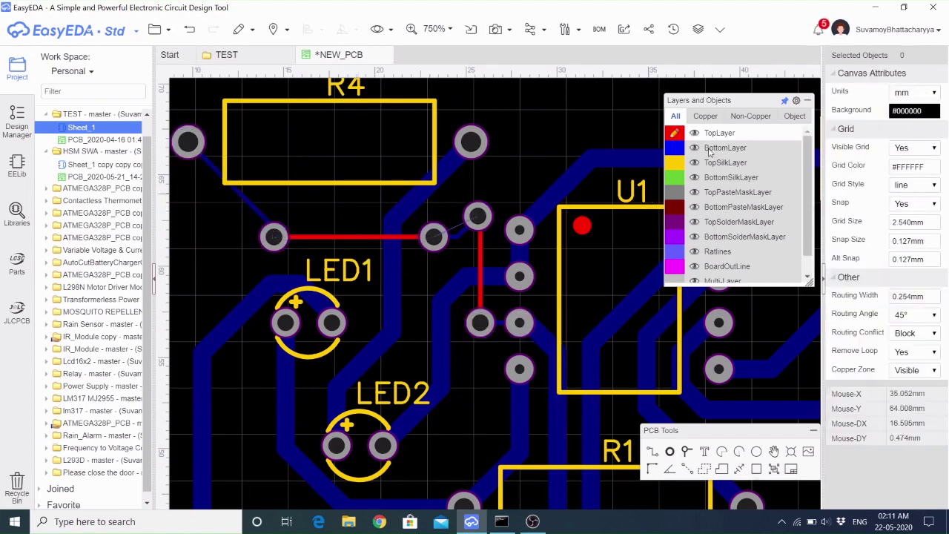
click(368, 238)
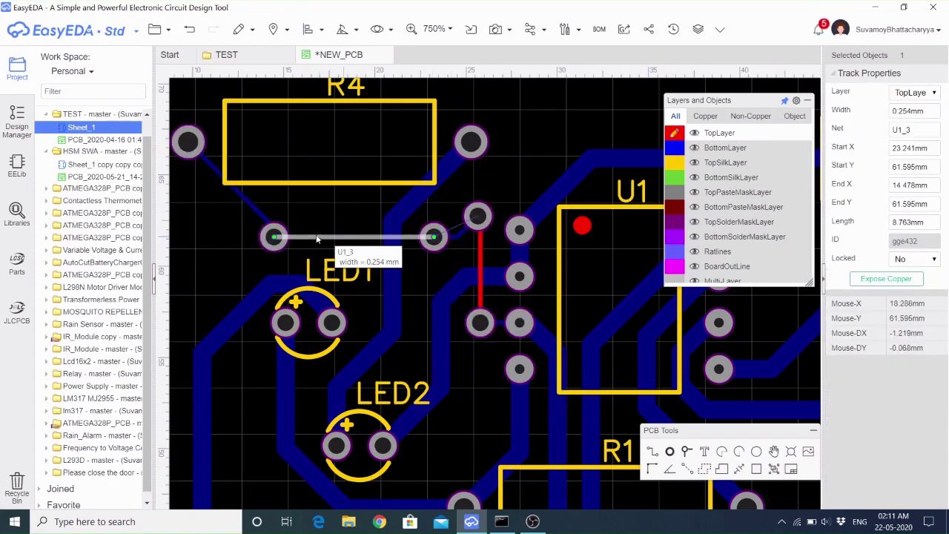
click(360, 216)
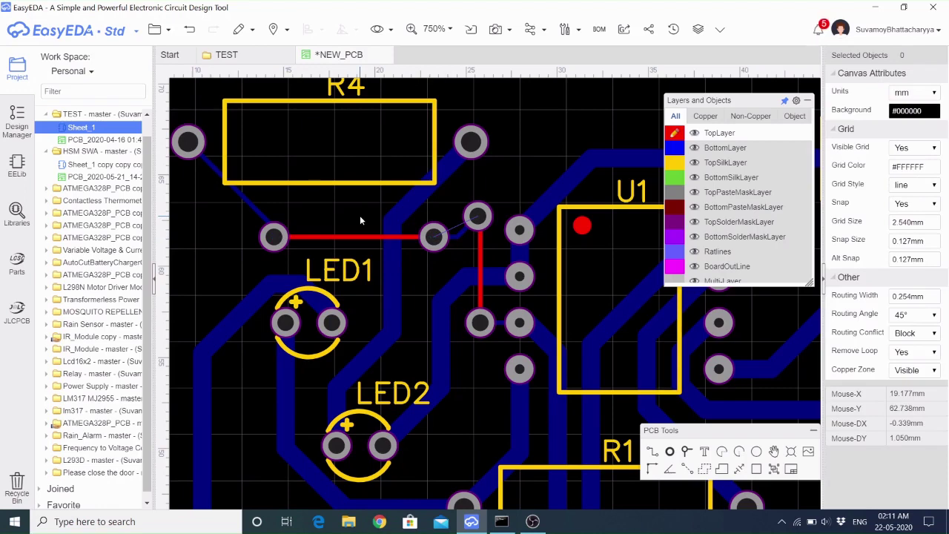
click(358, 236)
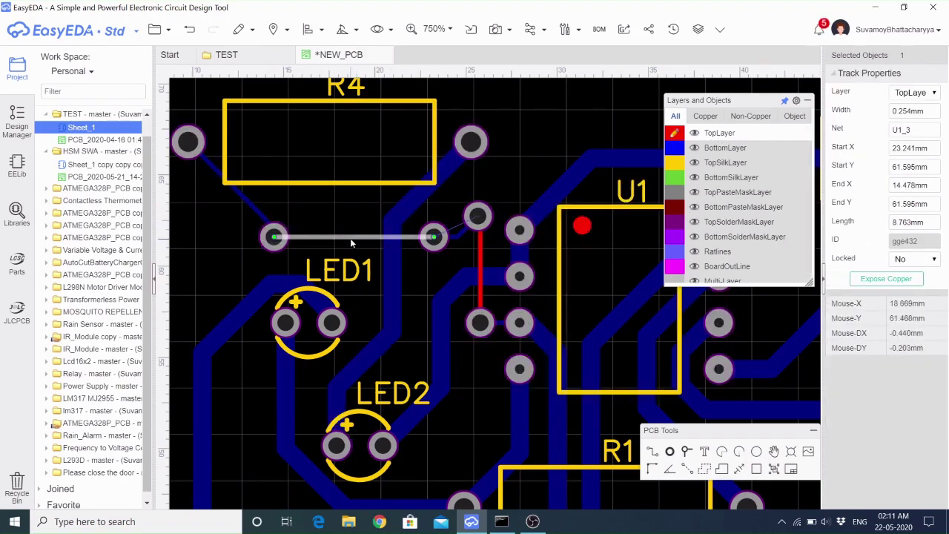
click(923, 92)
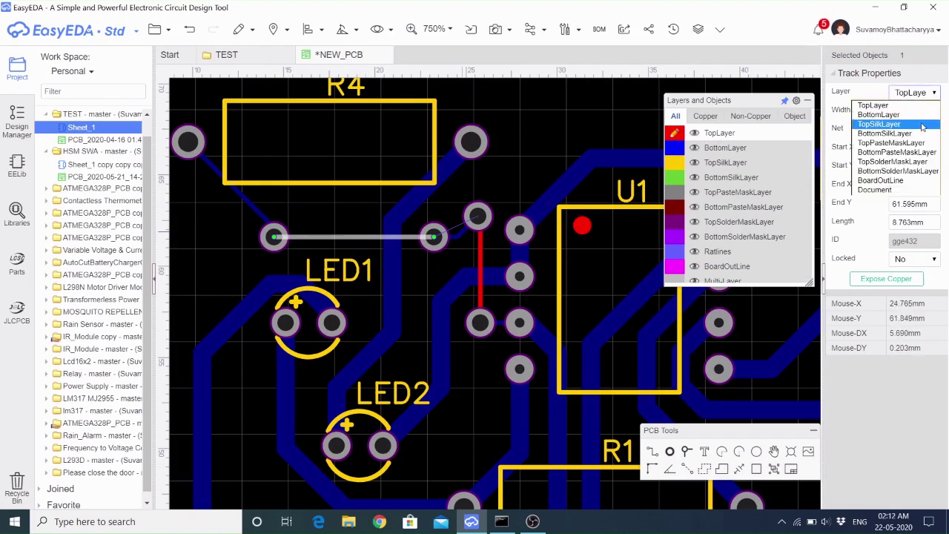
click(921, 124)
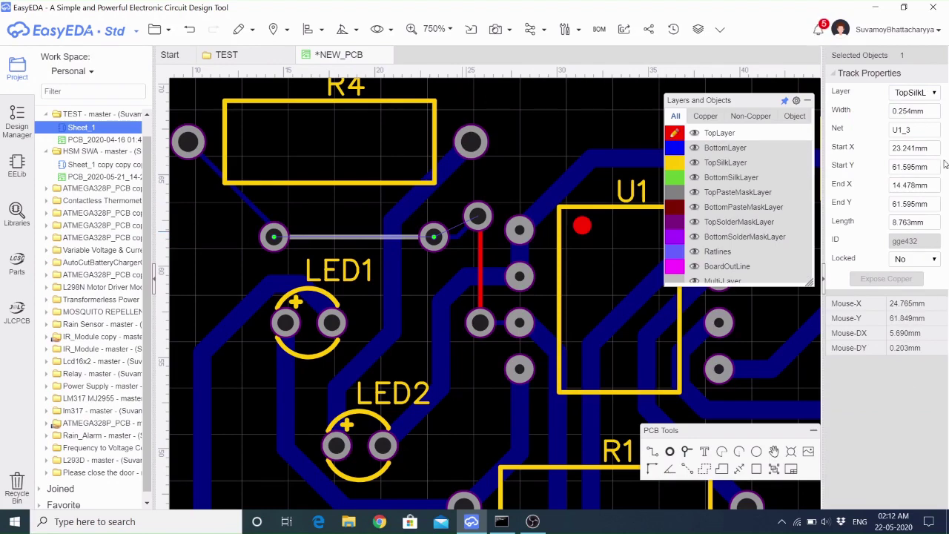
click(934, 94)
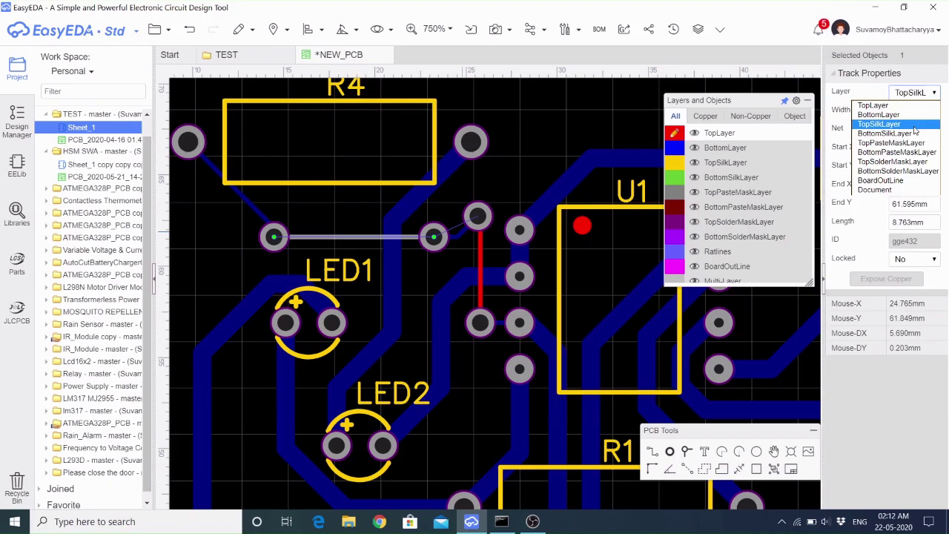
click(915, 126)
Move the vertical track between pads 5 and 6 to TopSilkLayer.
click(480, 263)
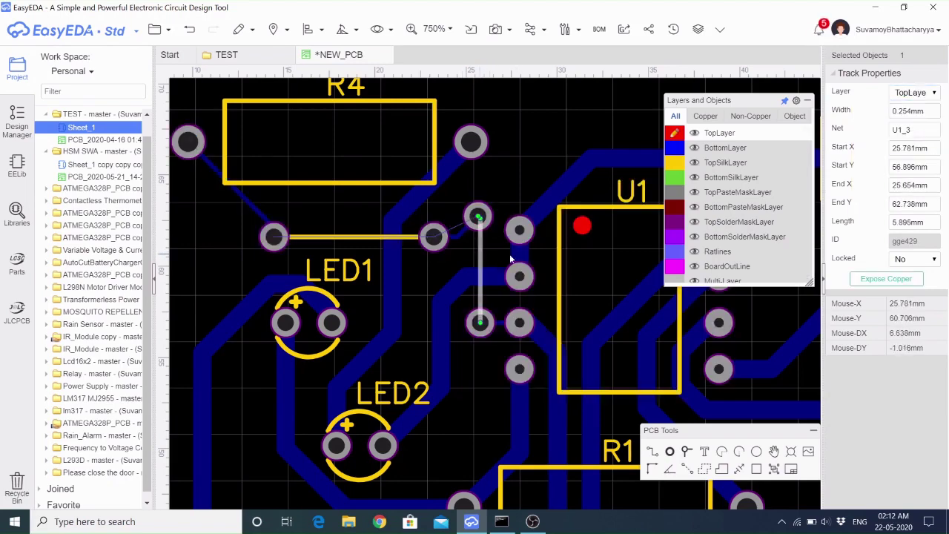
click(914, 93)
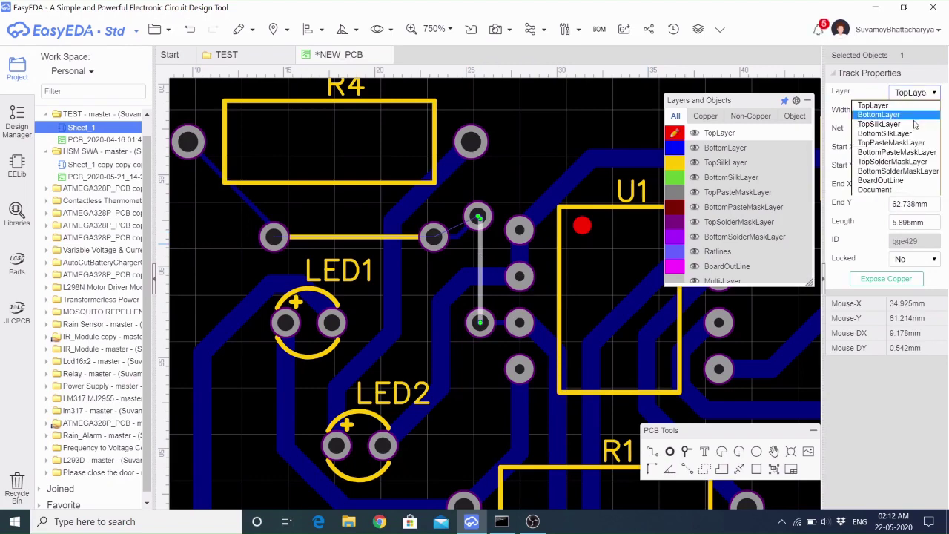
click(915, 125)
click(508, 163)
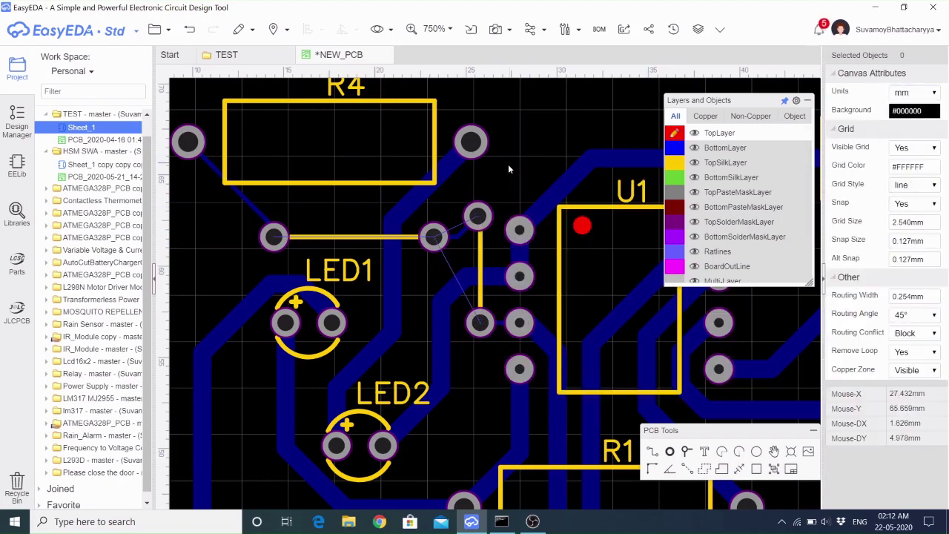
Inspect the nets of pads 8 and 6 and the properties of the silk track between pads 7 and 8.
click(280, 238)
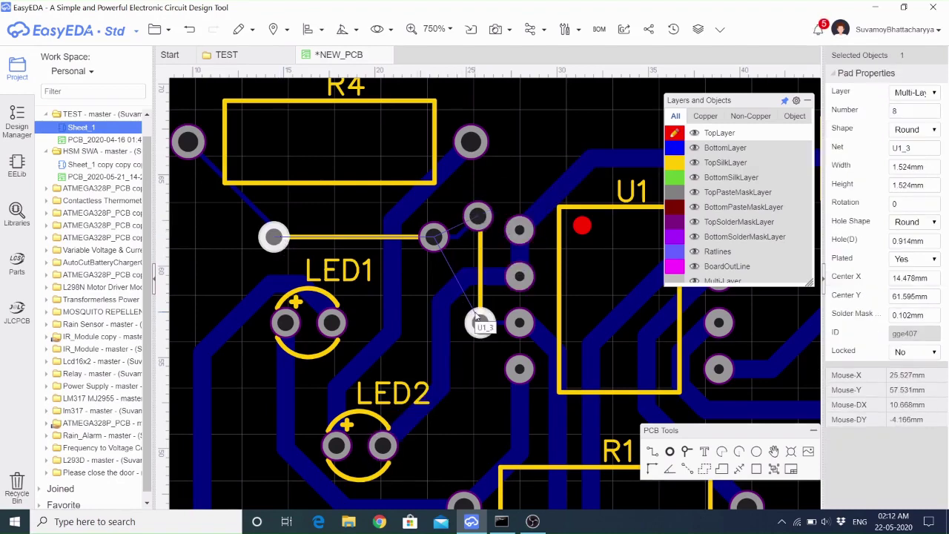
click(485, 215)
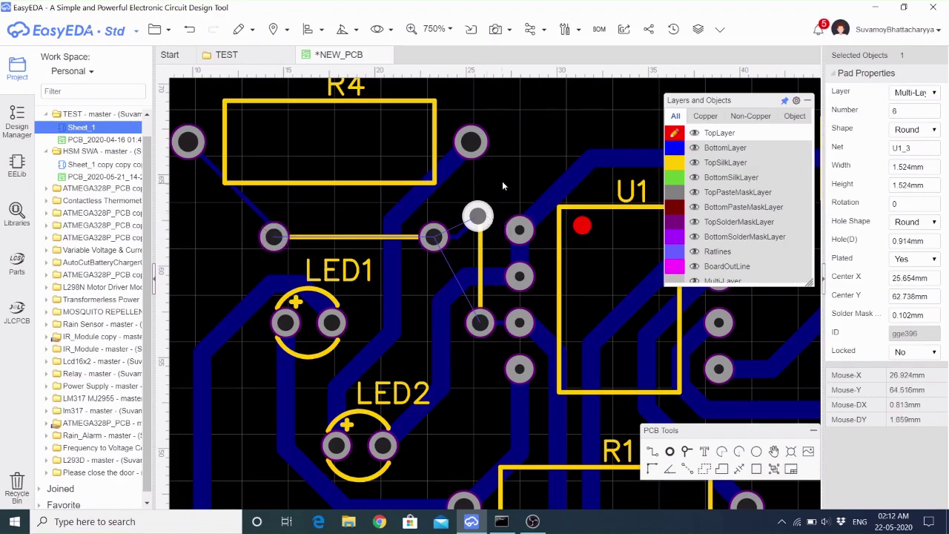
click(502, 181)
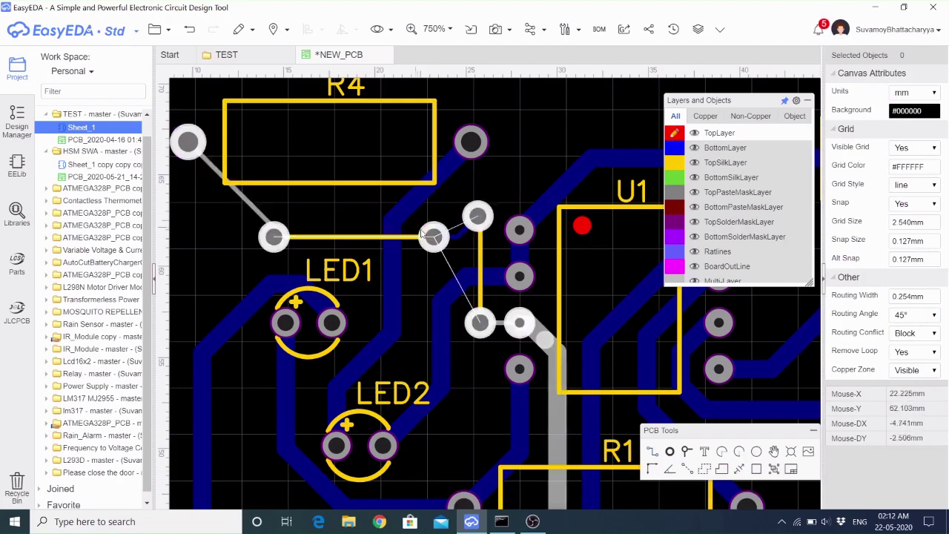
click(343, 237)
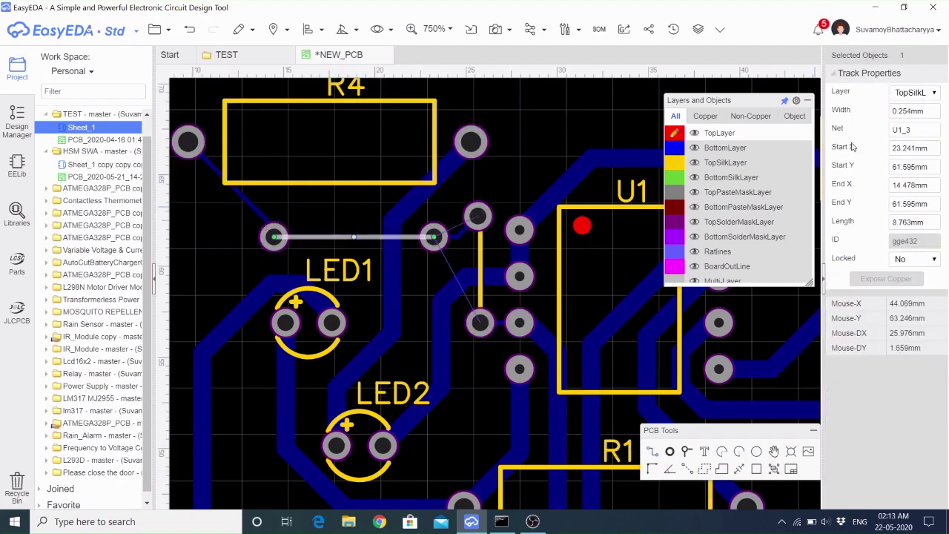
click(348, 215)
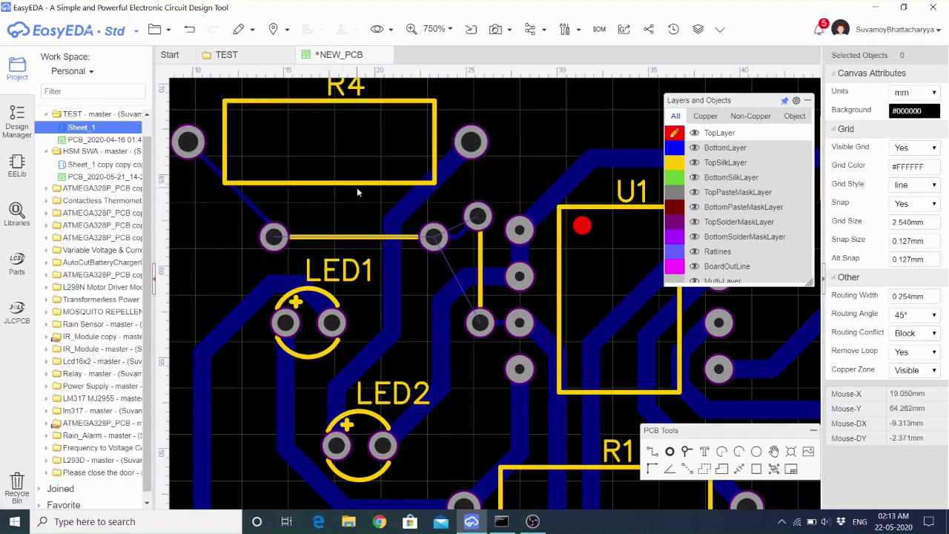
Search the component libraries for "jumper" and select the user-contributed Jumper with the JUMPER200 package.
scroll(371, 291, down, 4)
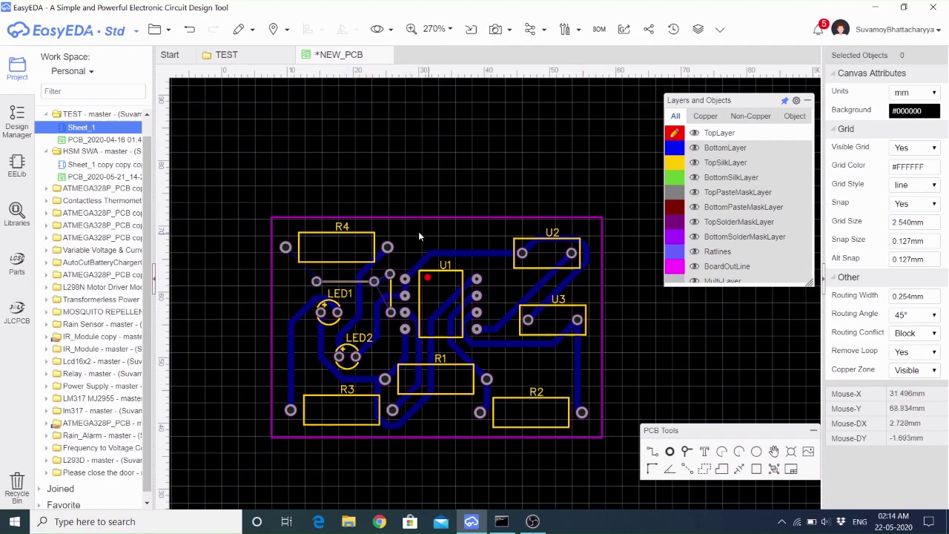
click(17, 213)
text(j)
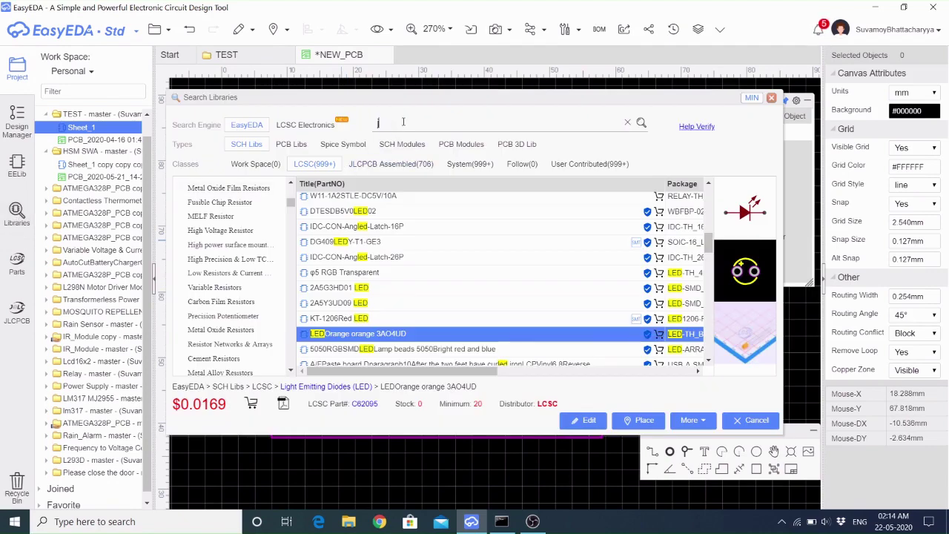
text(umper)
key(Return)
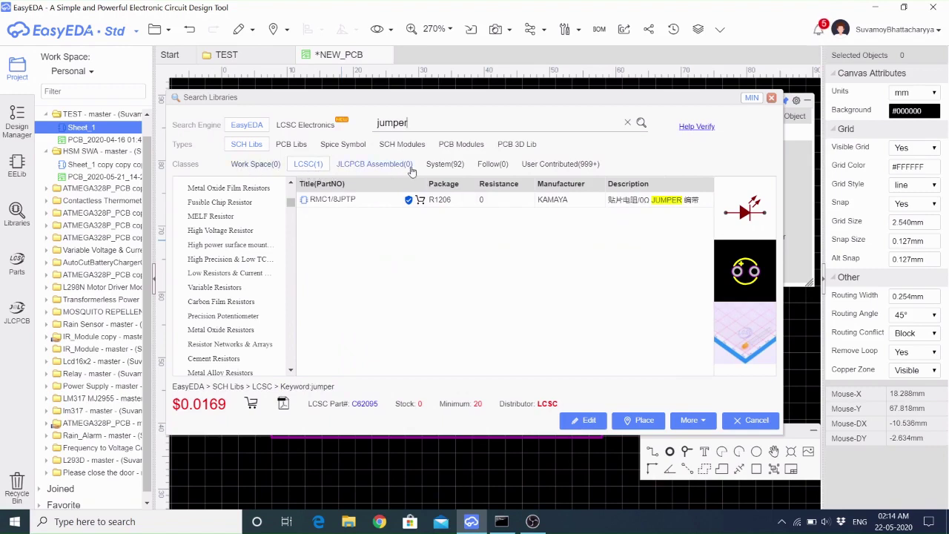
click(529, 164)
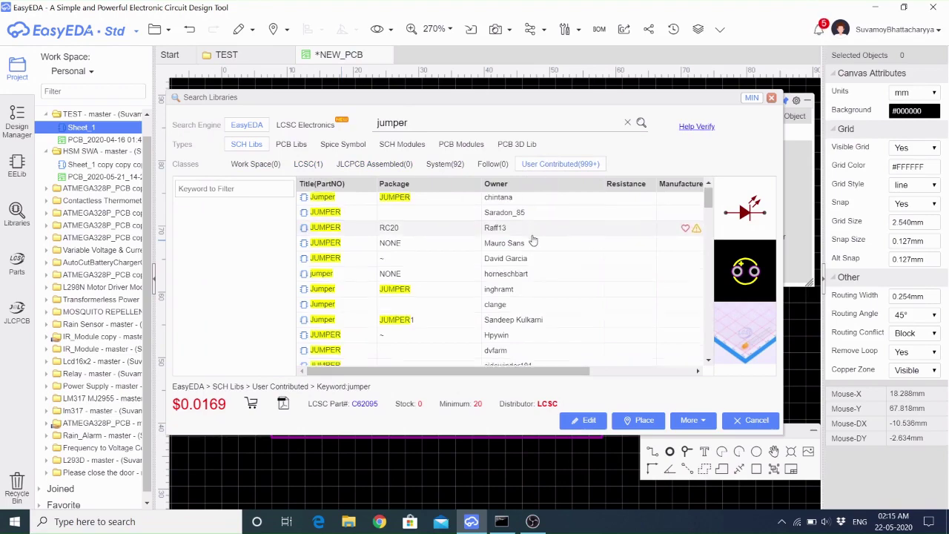
scroll(531, 242, down, 5)
click(531, 242)
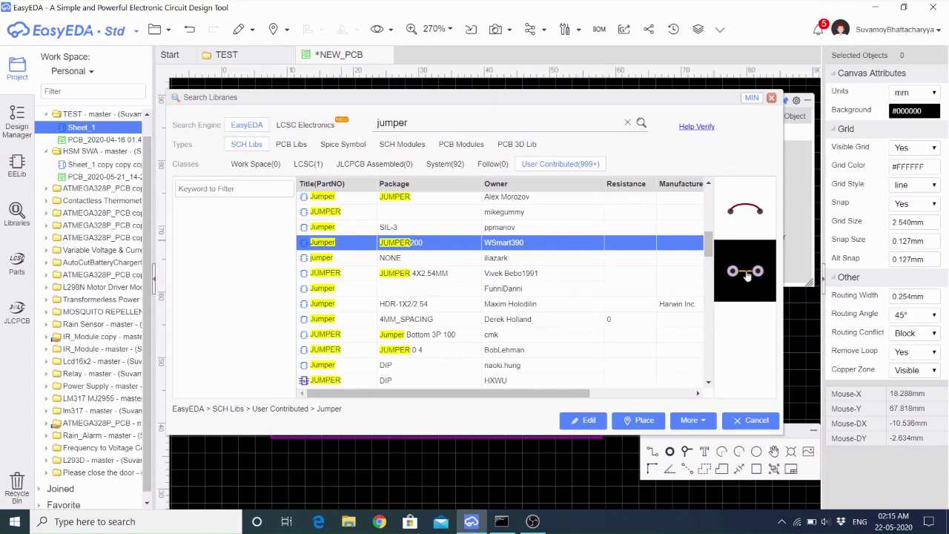
Place the JUMPER200 component above U1, between R4 and U2, and inspect it up close.
click(642, 420)
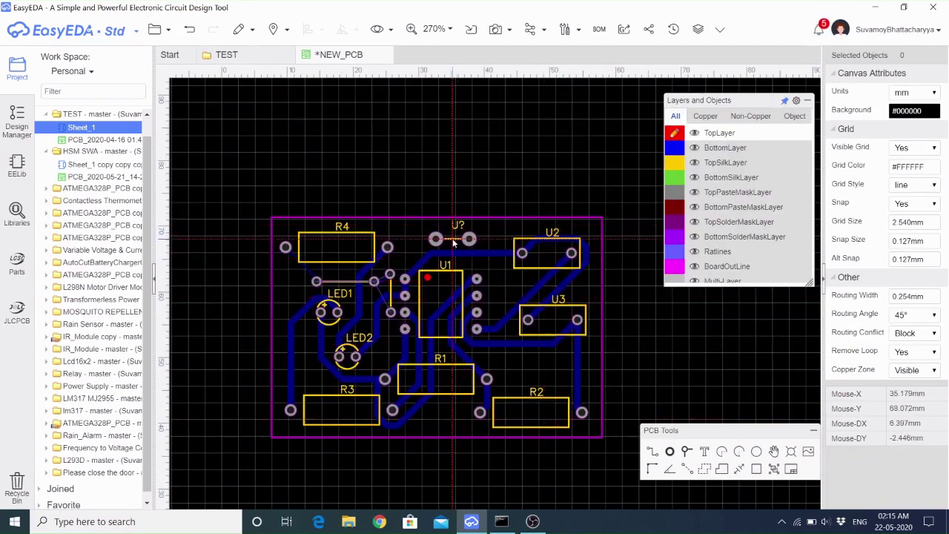
click(453, 239)
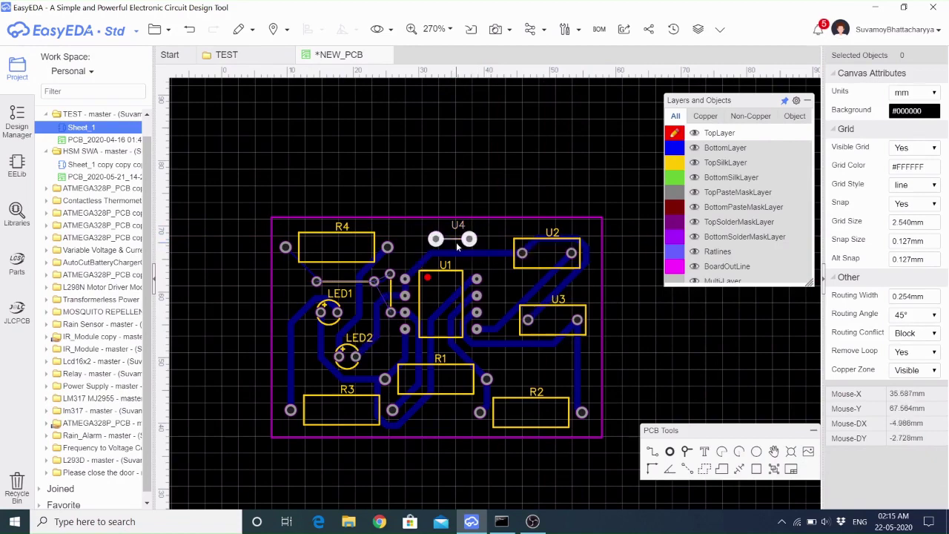
click(452, 241)
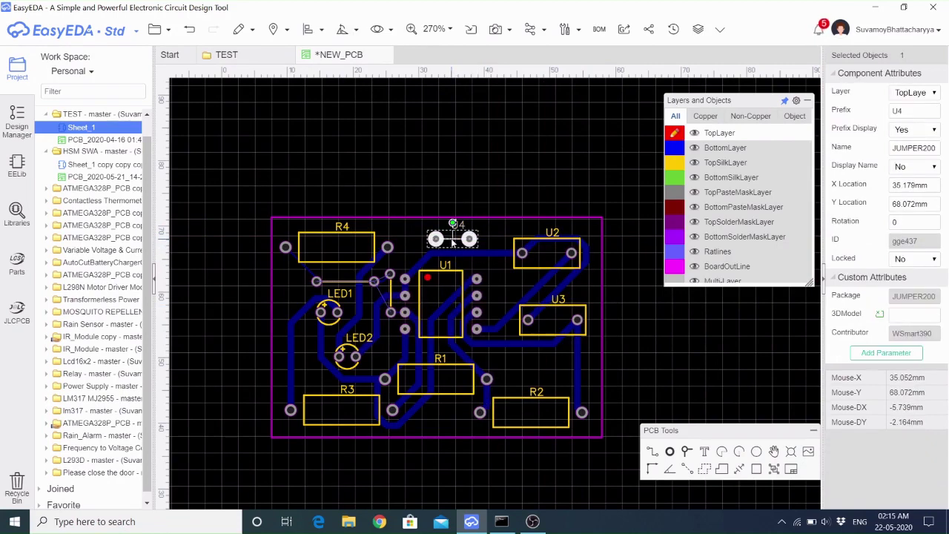
scroll(448, 239, up, 5)
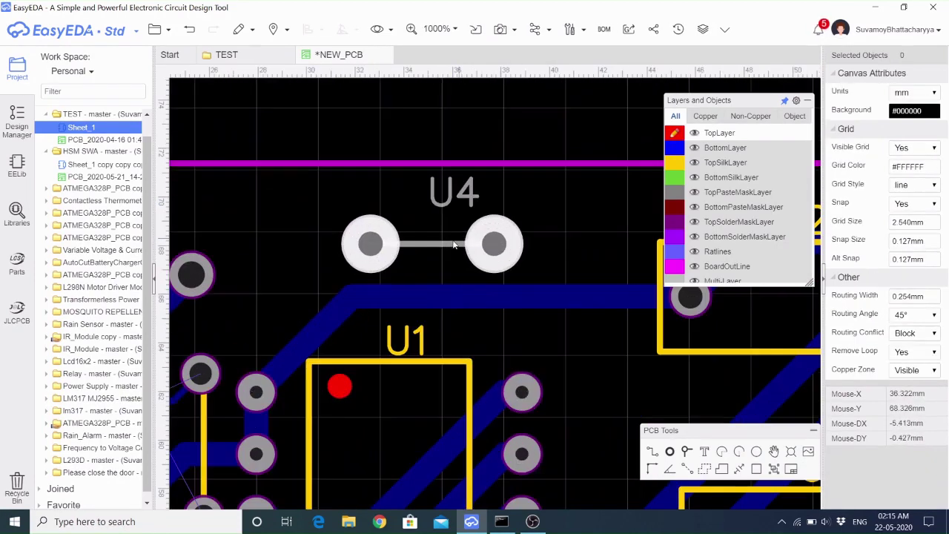
Inspect the properties of pad 2 on U4 and of the whole JUMPER200 component.
click(446, 250)
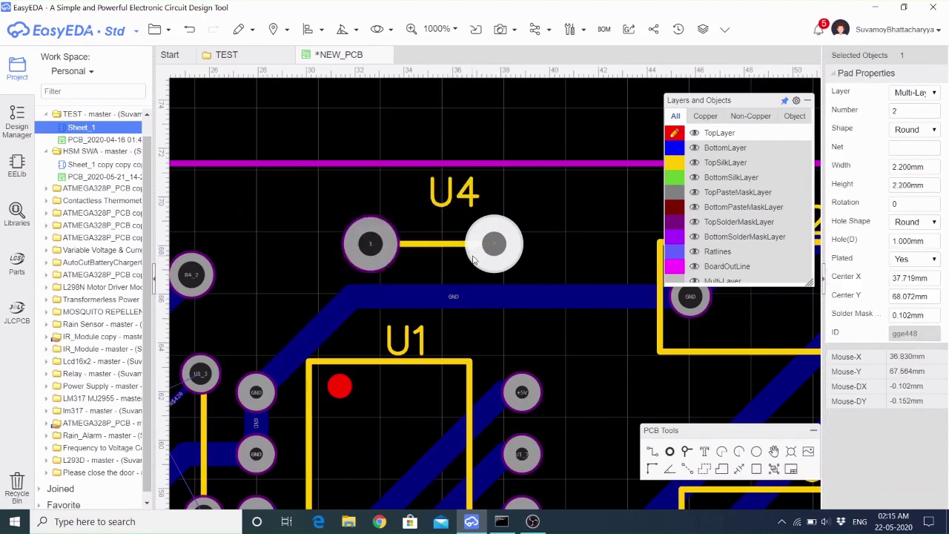
click(447, 248)
click(447, 250)
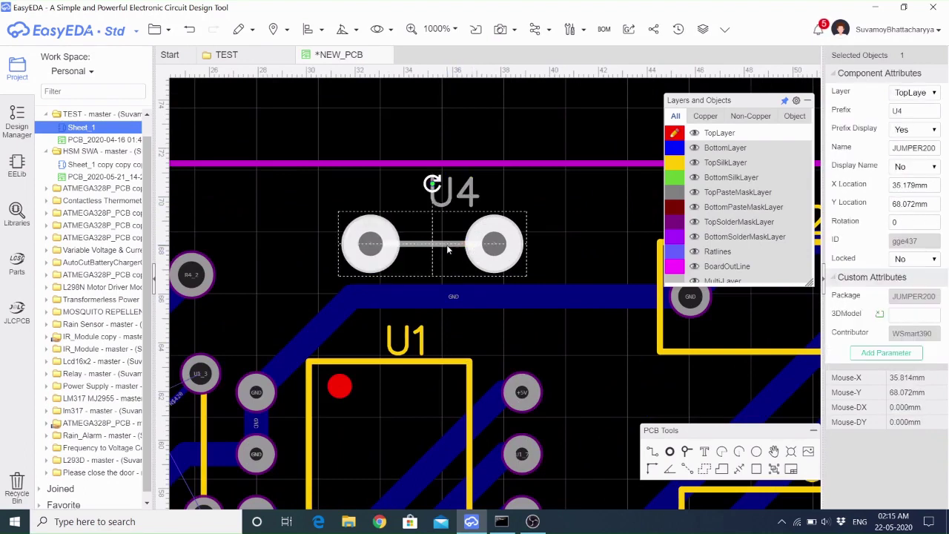
click(550, 220)
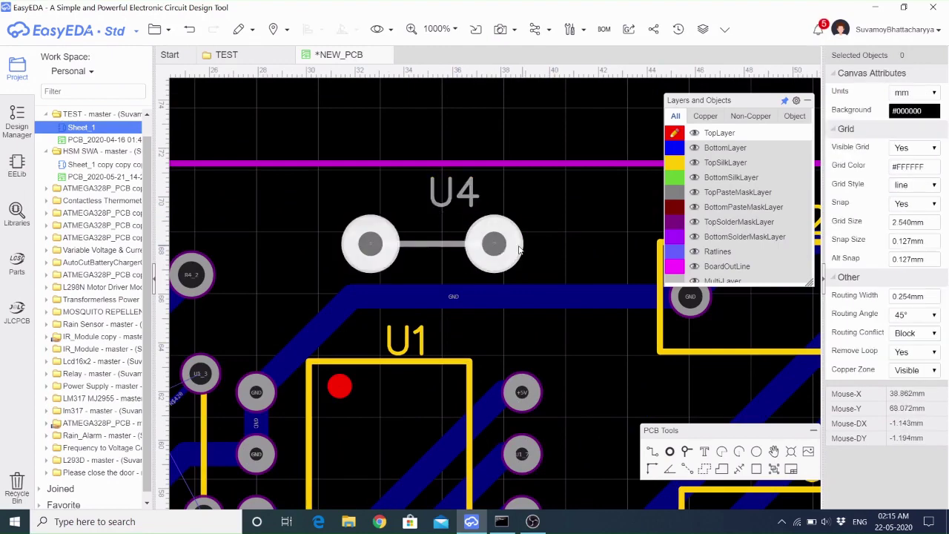
click(481, 245)
click(455, 245)
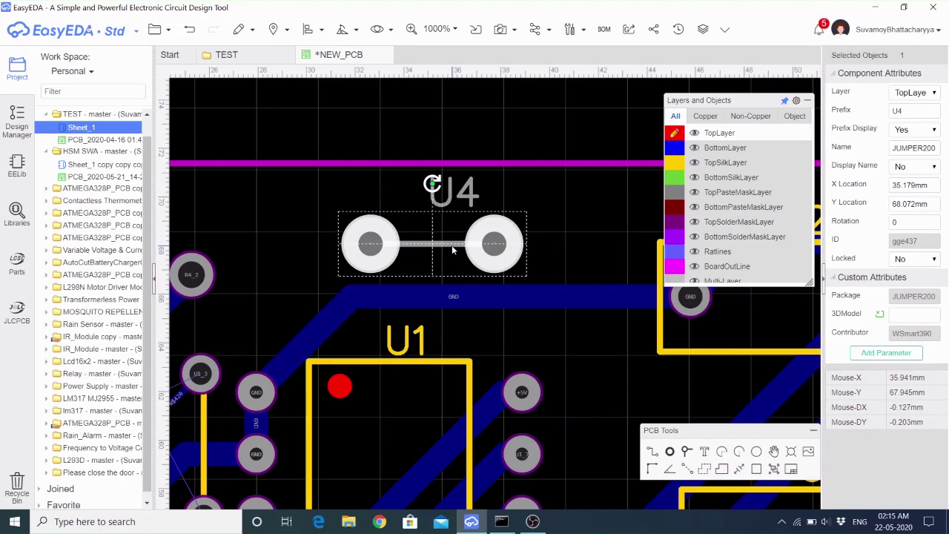
click(550, 223)
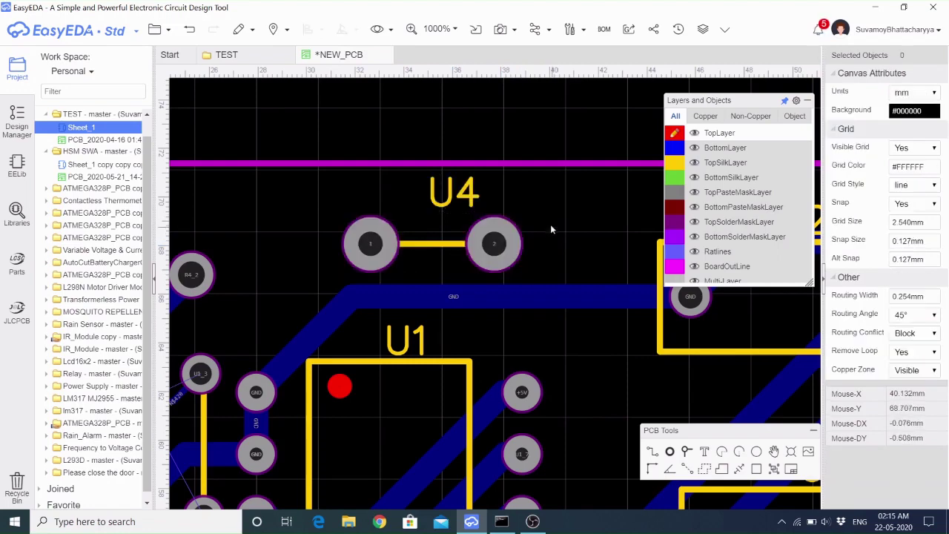
Undo the placement of the JUMPER200 component above U1.
scroll(550, 224, down, 5)
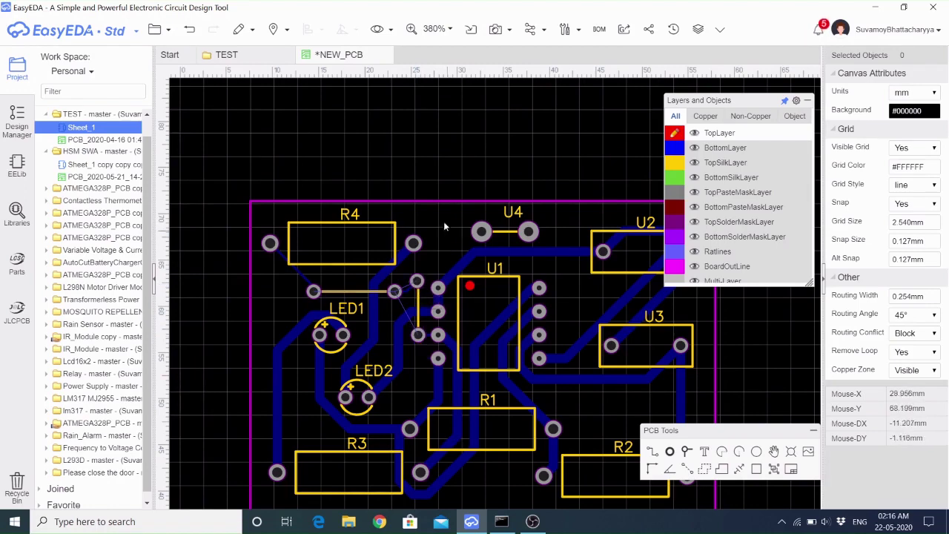
key(ctrl+z)
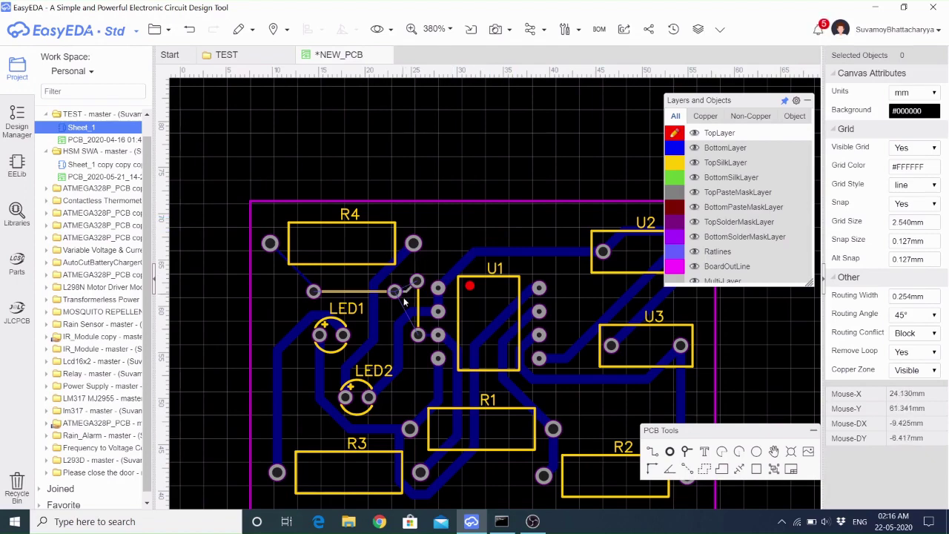
Examine the layer and net of the horizontal and vertical silk jumper tracks between R4 and U1, and the properties of pad 6.
scroll(417, 335, up, 5)
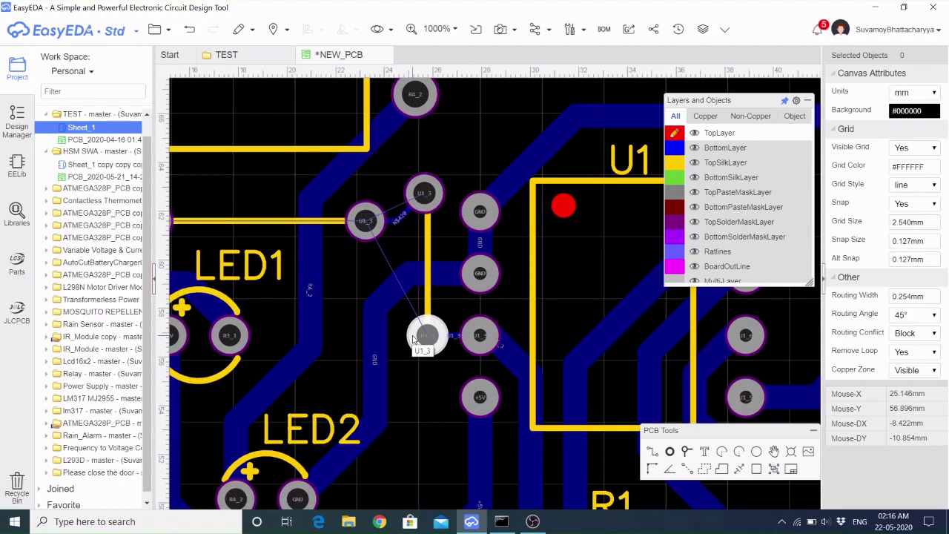
scroll(418, 229, down, 6)
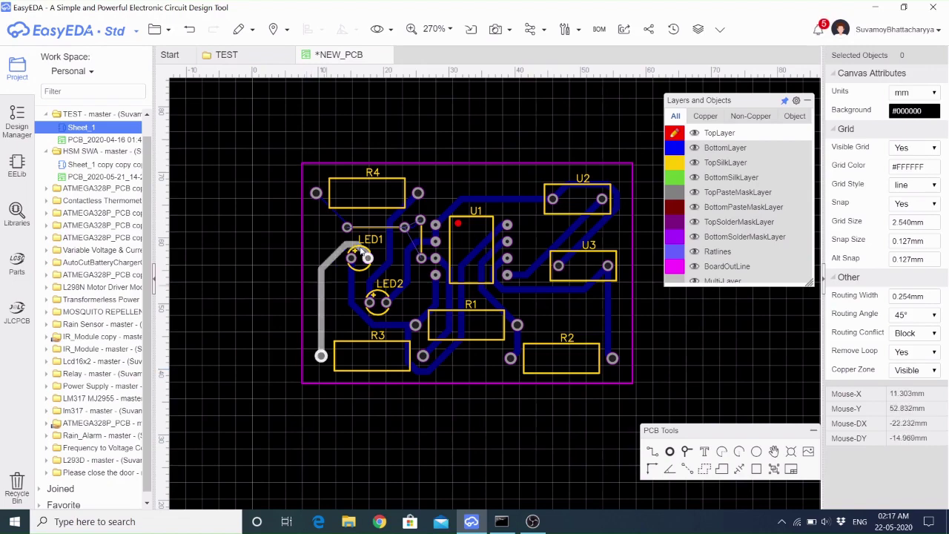
scroll(367, 235, up, 4)
click(338, 215)
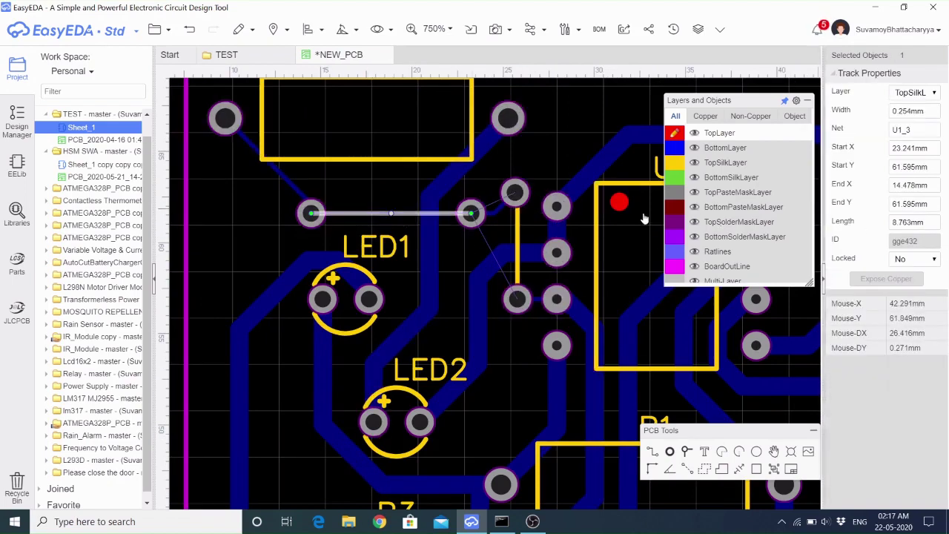
click(516, 237)
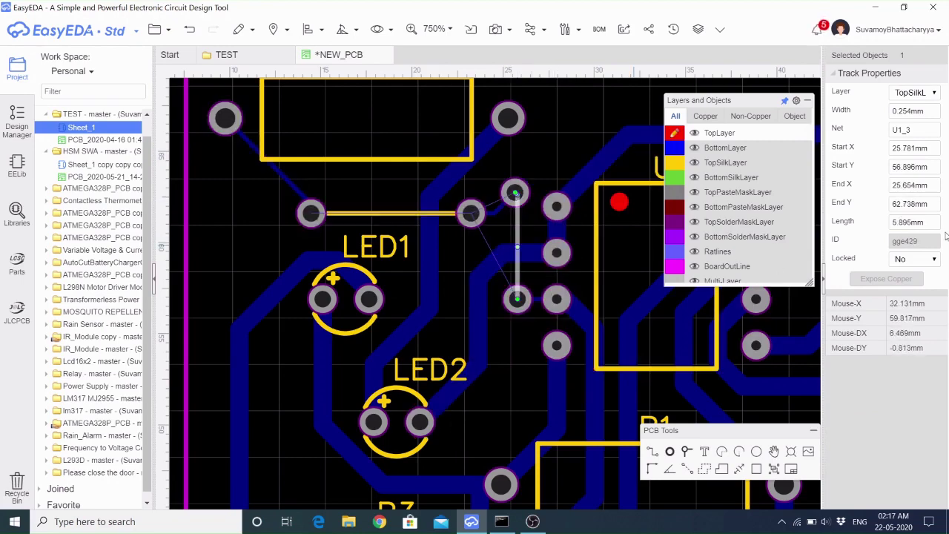
click(515, 195)
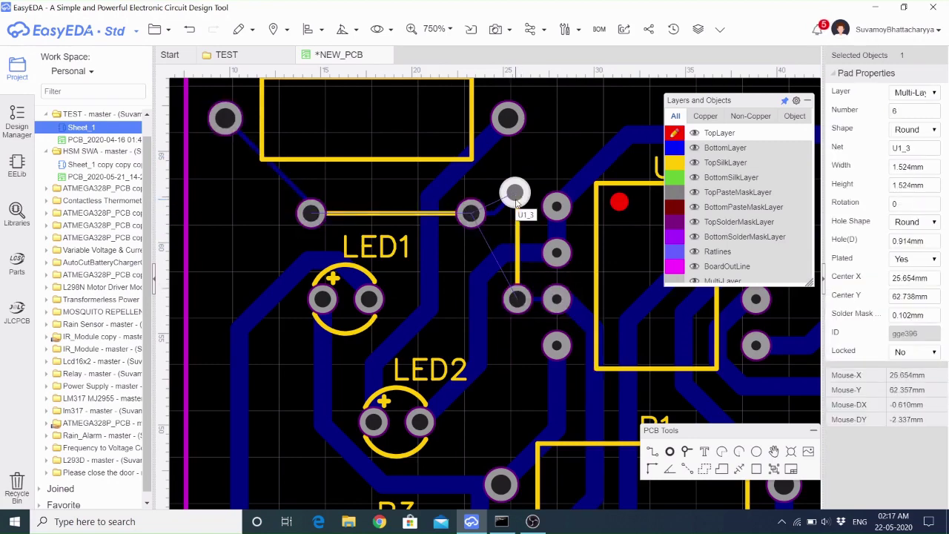
click(233, 201)
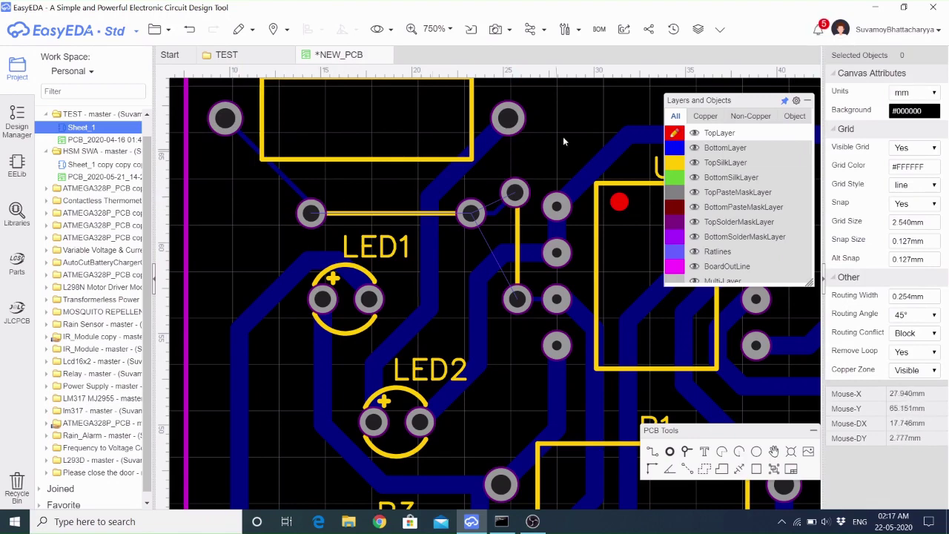
scroll(425, 268, down, 3)
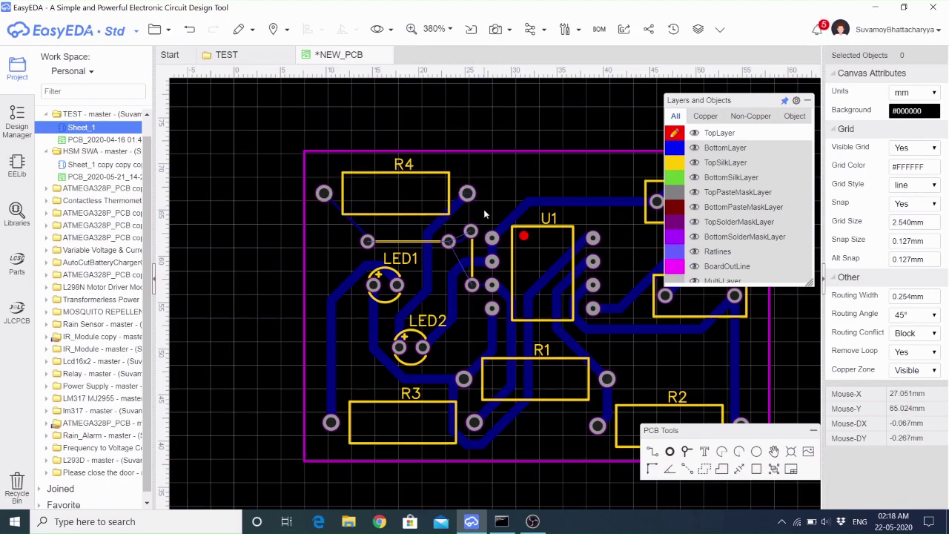
click(404, 242)
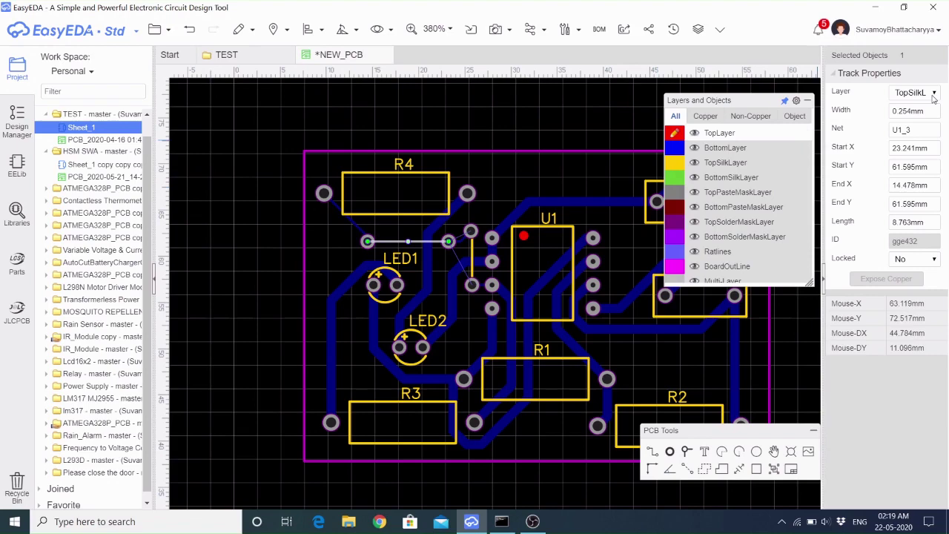
click(505, 166)
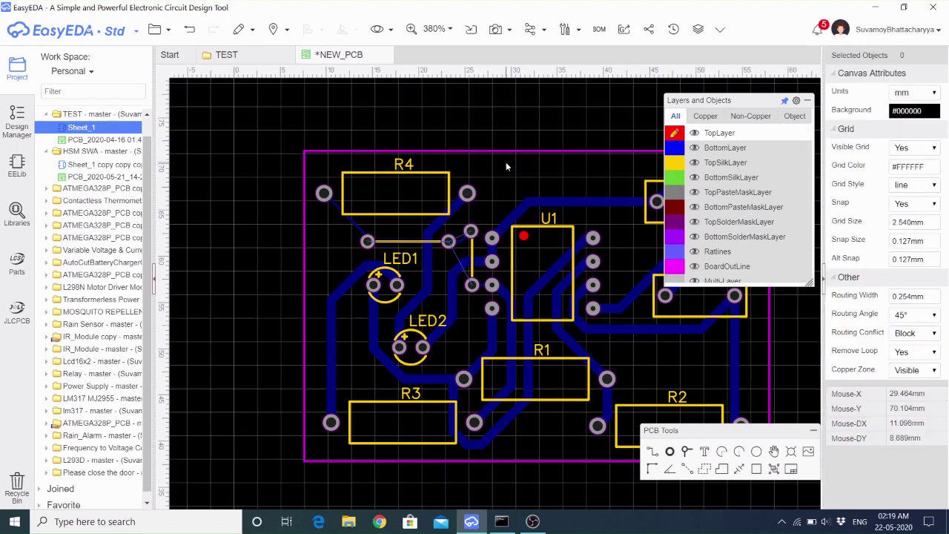